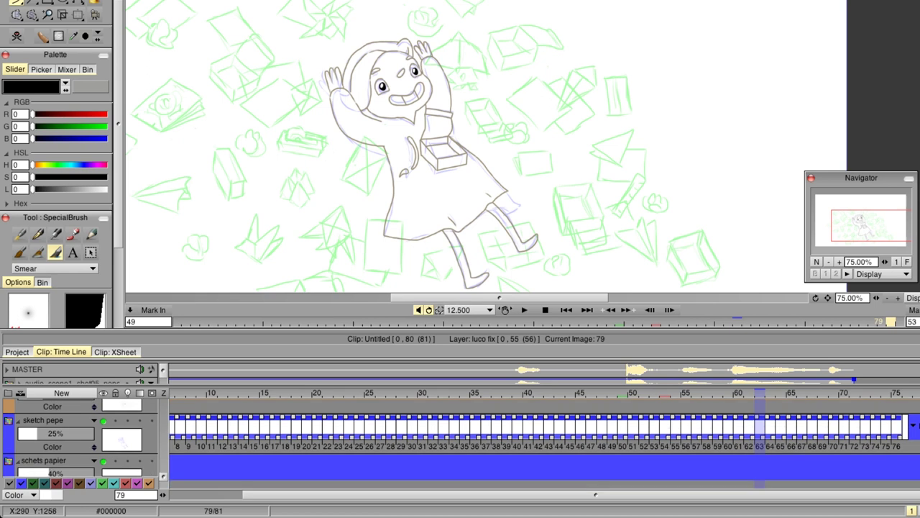
# Step: Scroll through the girl's sketch, colour and line layers, then play the coloured shot
pyautogui.scroll(-1, 460, 439)
pyautogui.scroll(3, 460, 438)
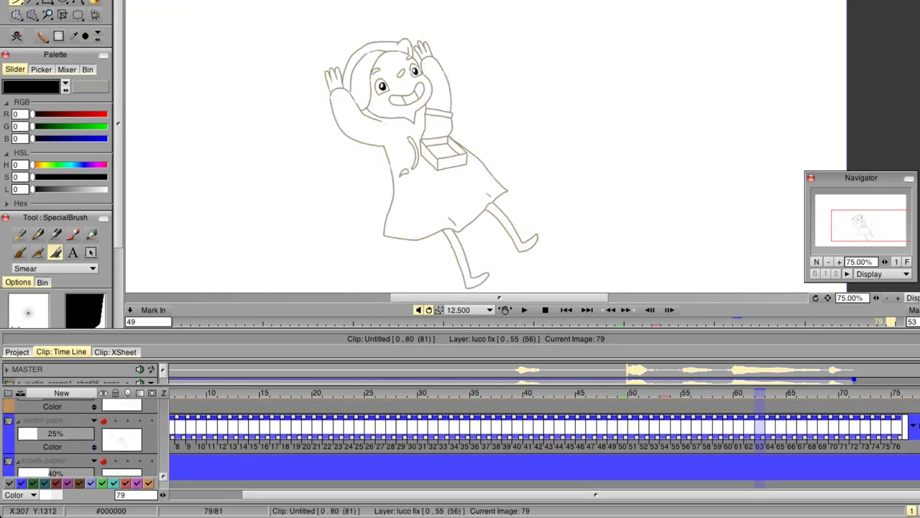
pyautogui.scroll(-4, 460, 439)
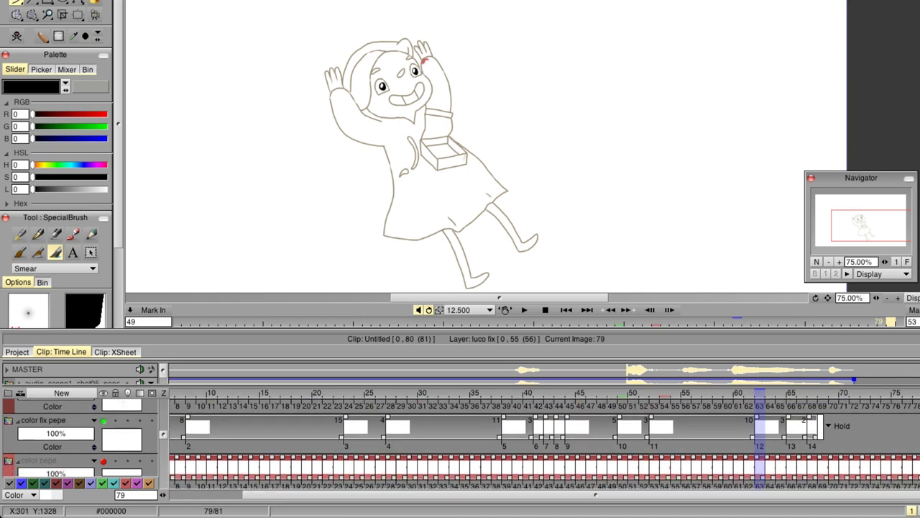
pyautogui.scroll(-3, 460, 438)
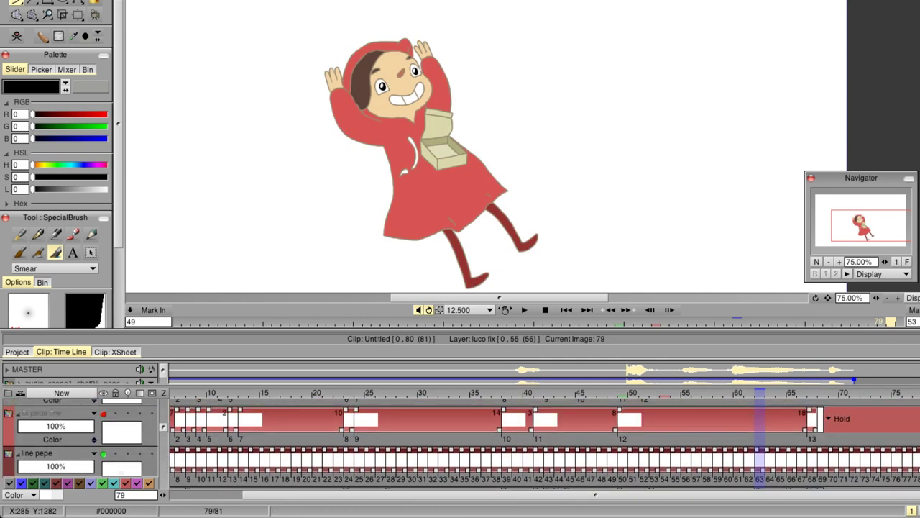
pyautogui.scroll(2, 460, 439)
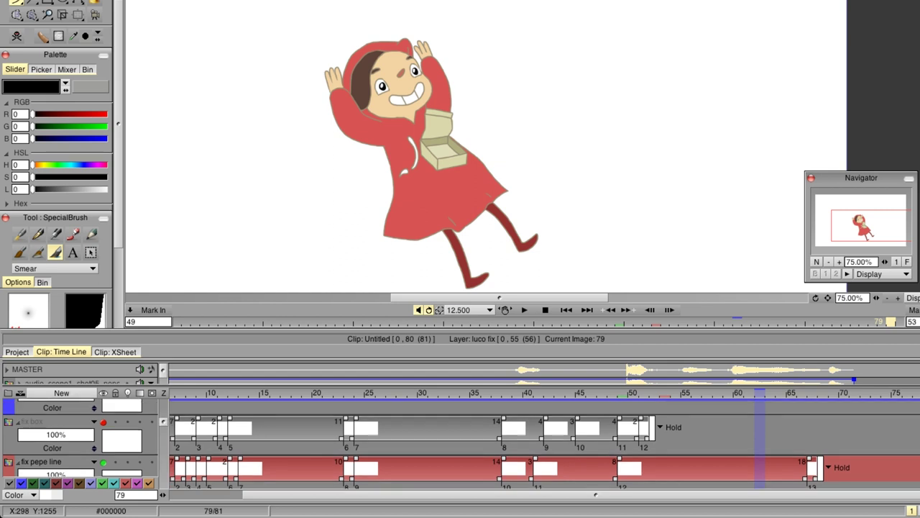
pyautogui.scroll(1, 460, 442)
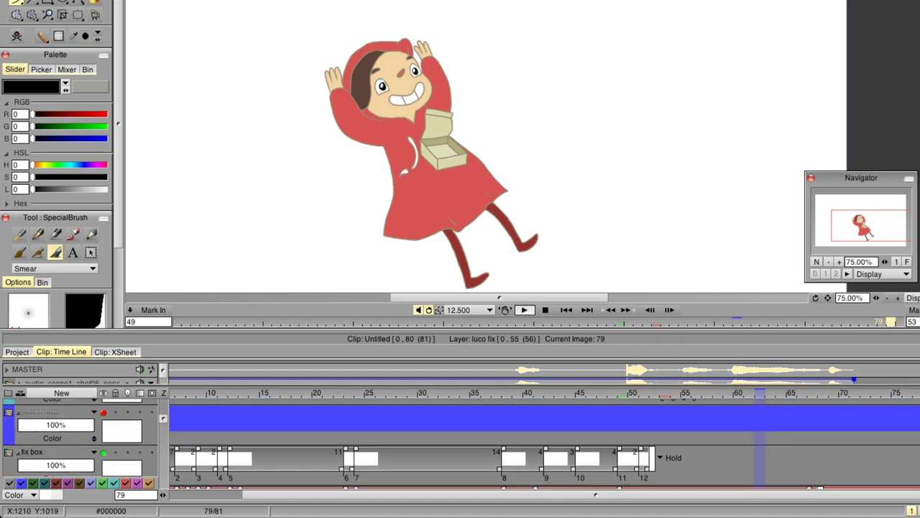
pyautogui.press('Return')
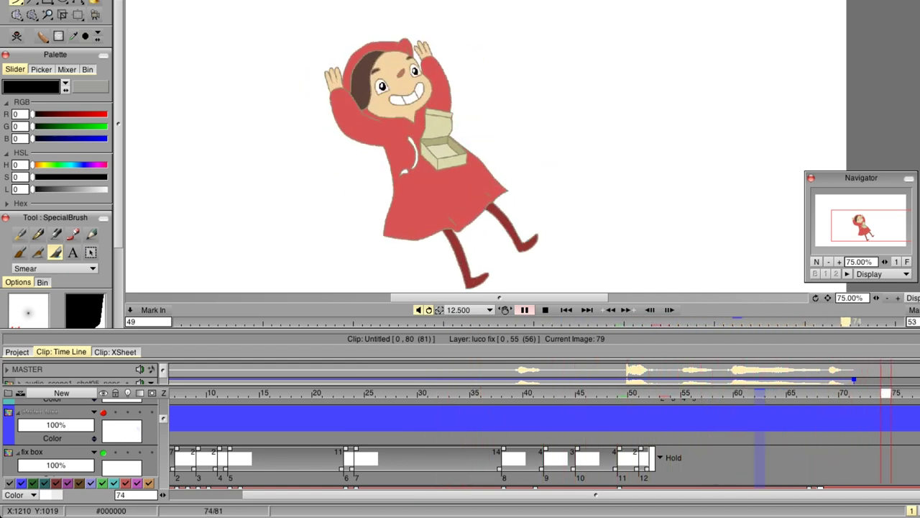
# Step: Stop playback and scroll the layer stack down to the piggybank and color piggy layers
pyautogui.press('Return')
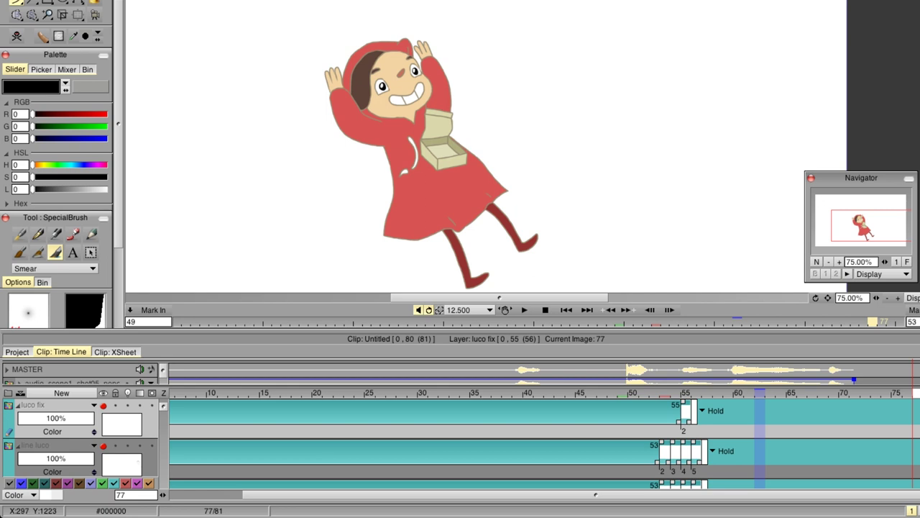
pyautogui.scroll(-2, 460, 442)
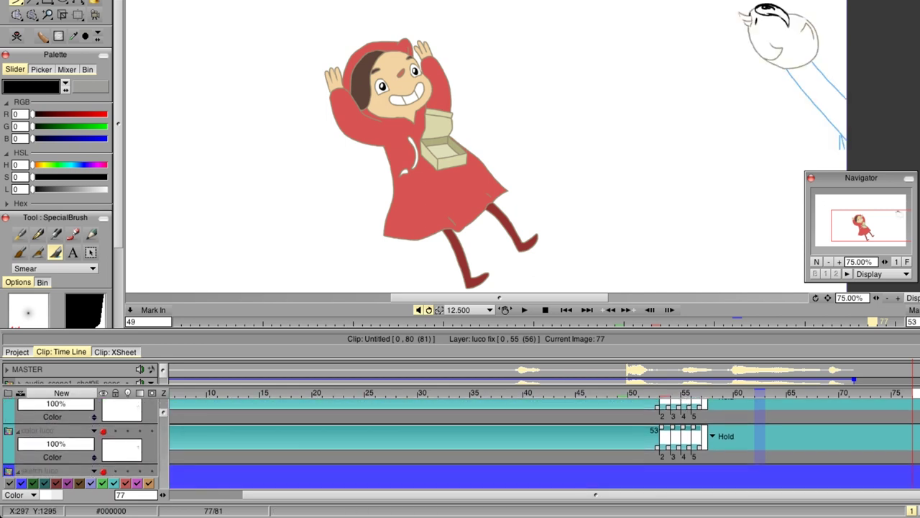
pyautogui.scroll(-5, 460, 442)
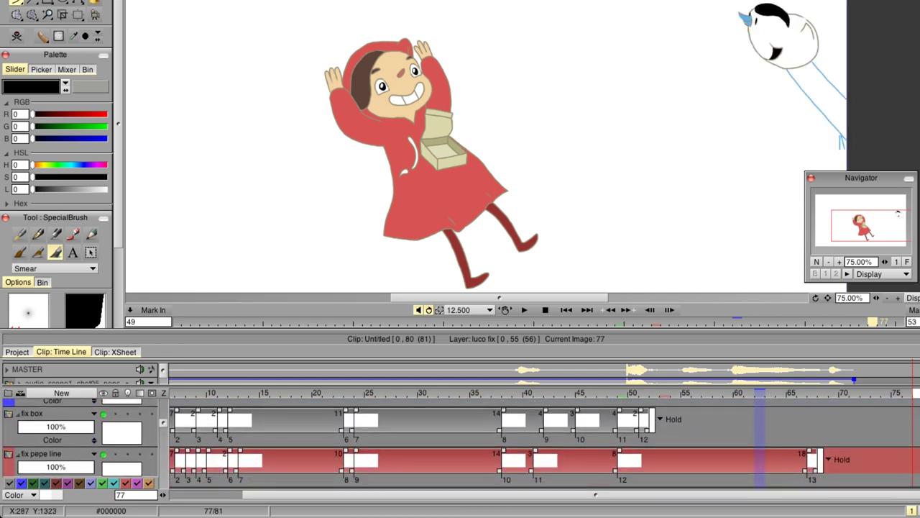
pyautogui.scroll(-5, 460, 443)
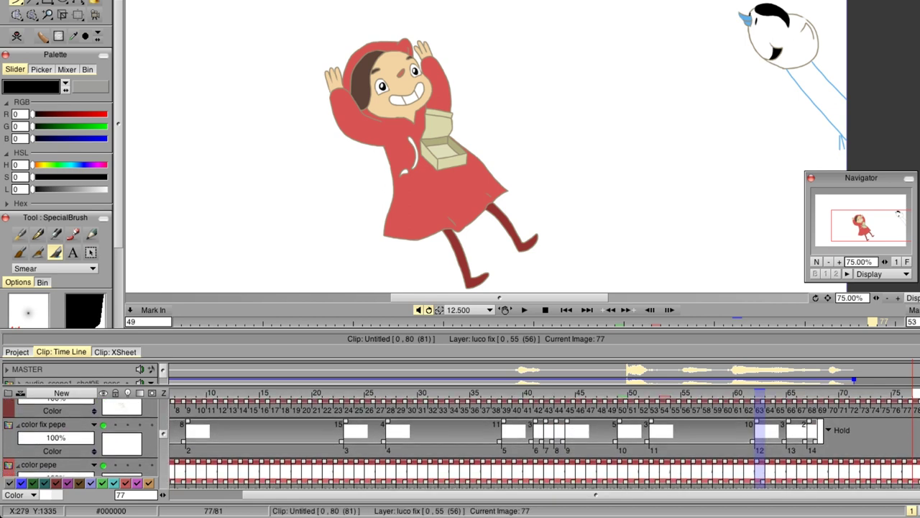
pyautogui.scroll(-4, 460, 442)
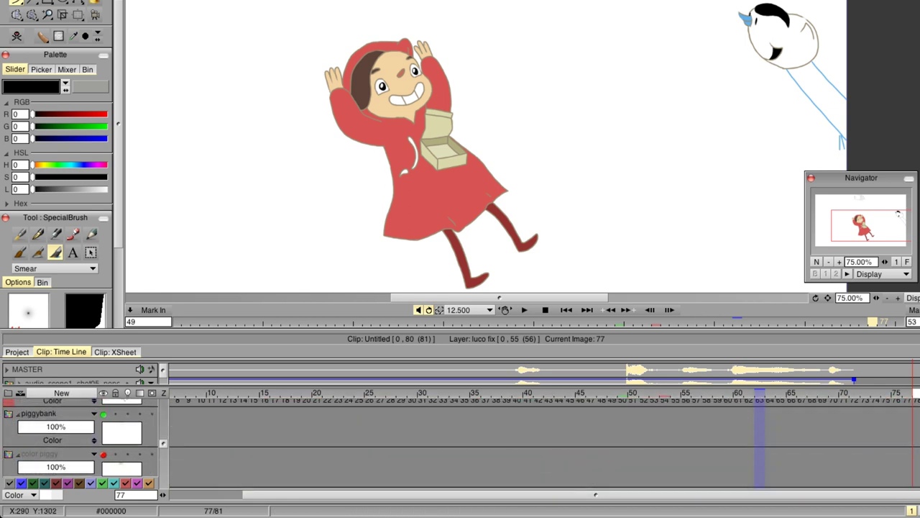
pyautogui.scroll(5, 523, 146)
# Step: Pan and zoom the canvas out to 50%, then play the whole shot from the start
pyautogui.hscroll(-3, 523, 146)
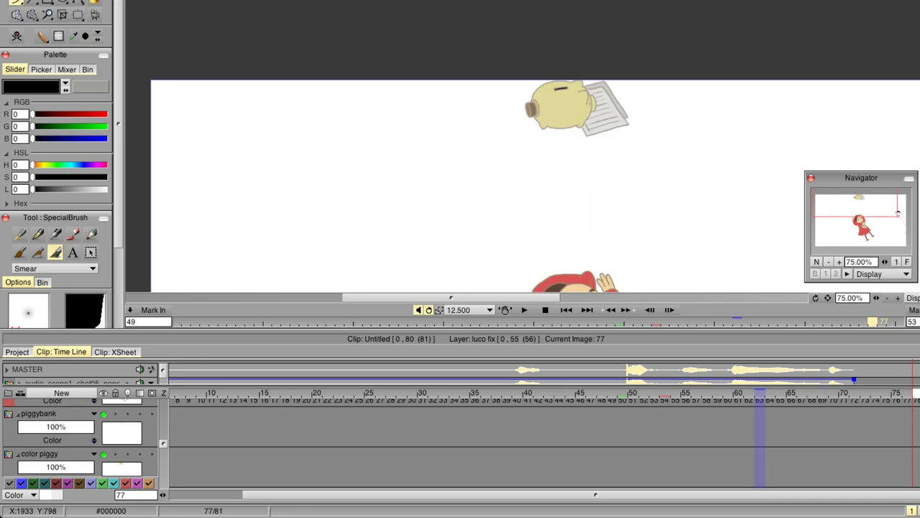
pyautogui.scroll(-5, 522, 198)
pyautogui.hscroll(2, 523, 198)
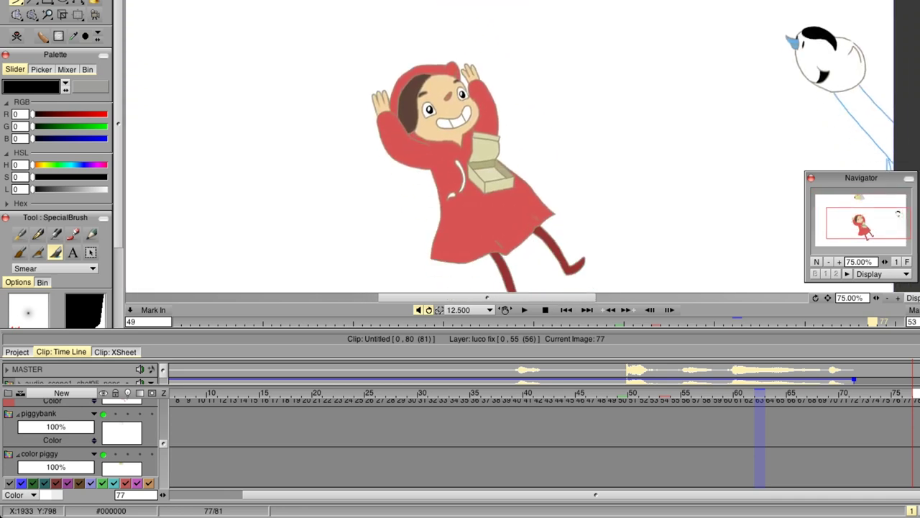
pyautogui.scroll(-1, 523, 198)
pyautogui.scroll(2, 461, 146)
pyautogui.hscroll(2, 460, 147)
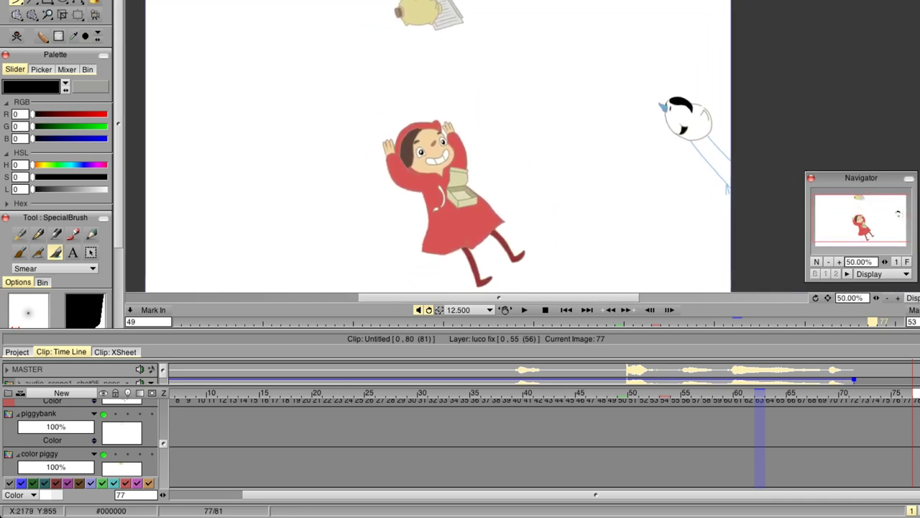
pyautogui.press('space')
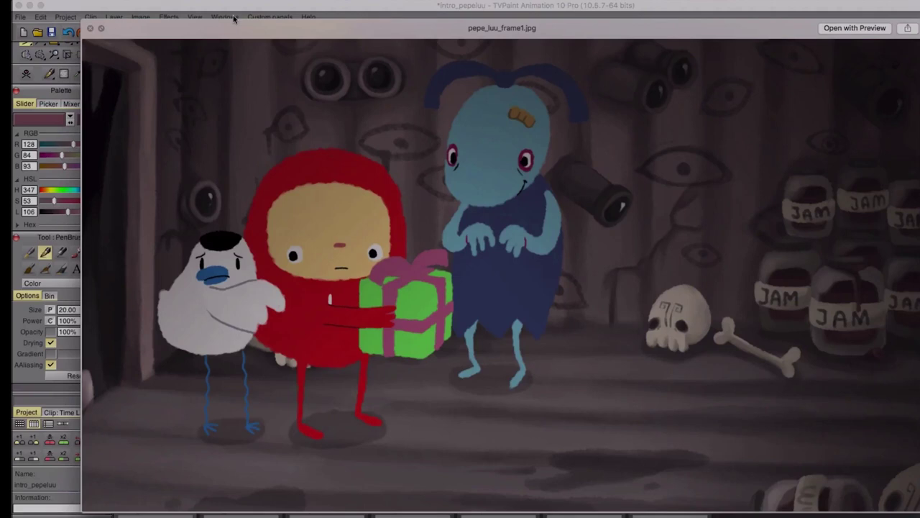
# Step: Step through the close-up frame, street scene, purple town and dark forest concept images in Quick Look
pyautogui.press('Right')
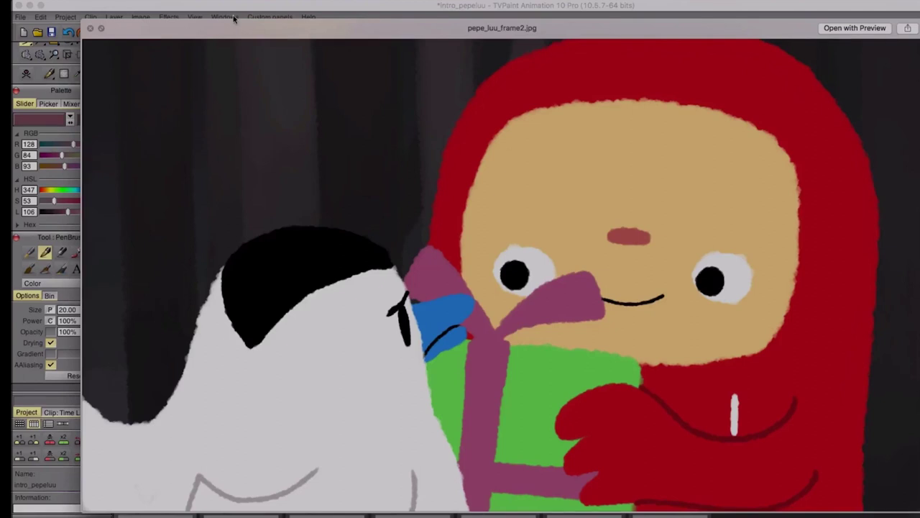
pyautogui.press('Right')
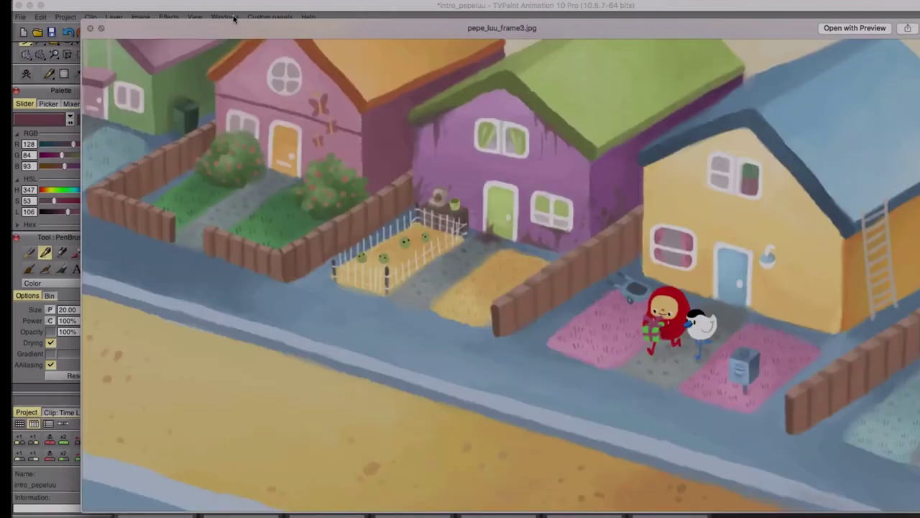
pyautogui.press('Right')
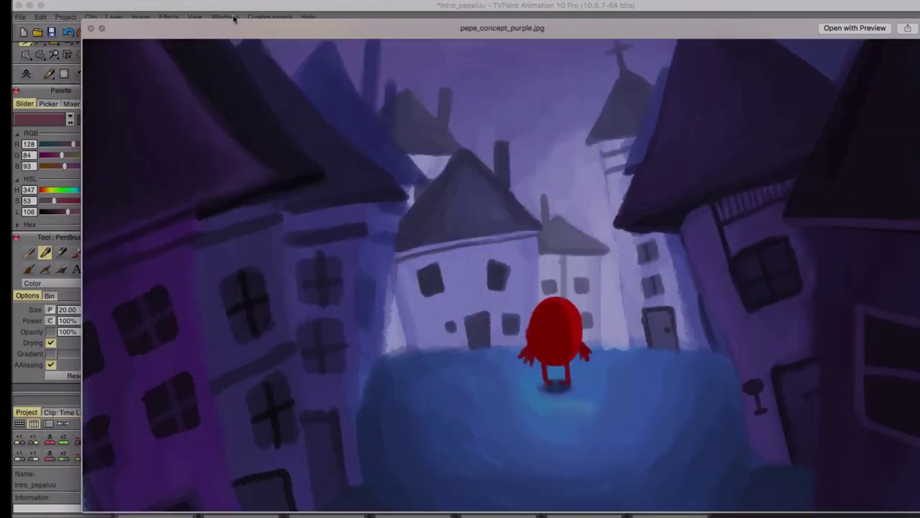
pyautogui.press('Right')
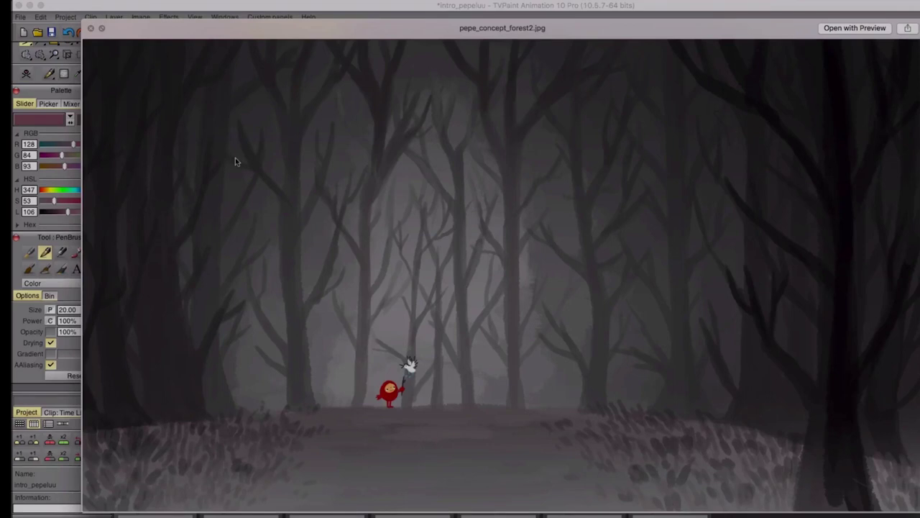
pyautogui.press('Down')
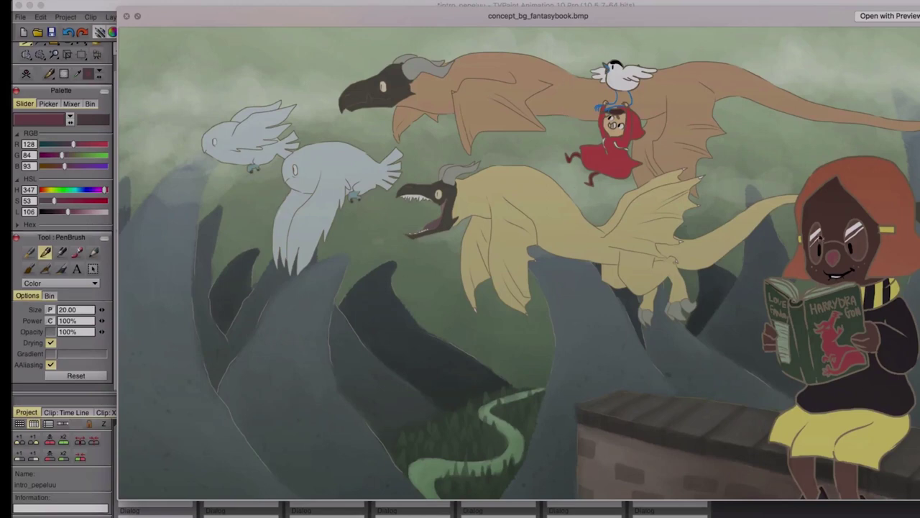
# Step: Compare the grey village, both house background versions and the whispering forest background
pyautogui.press('Right')
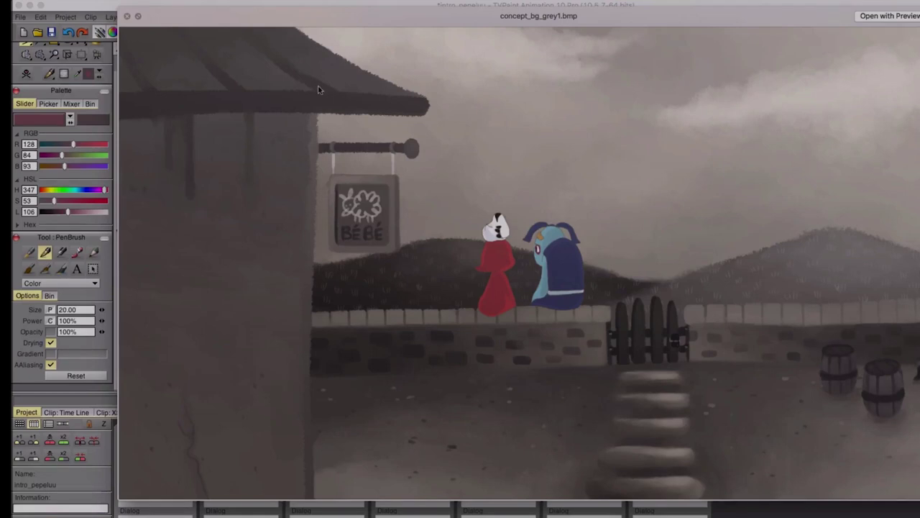
pyautogui.press('Right')
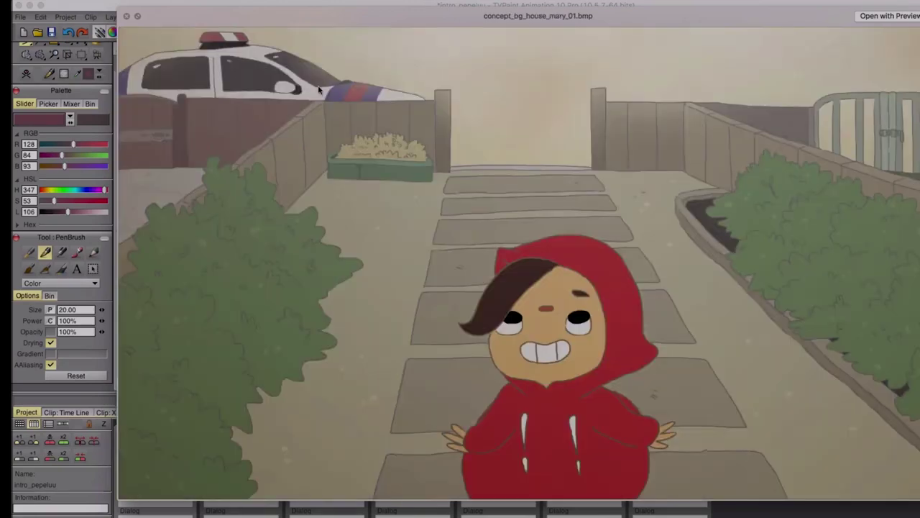
pyautogui.press('Left')
pyautogui.press('Right')
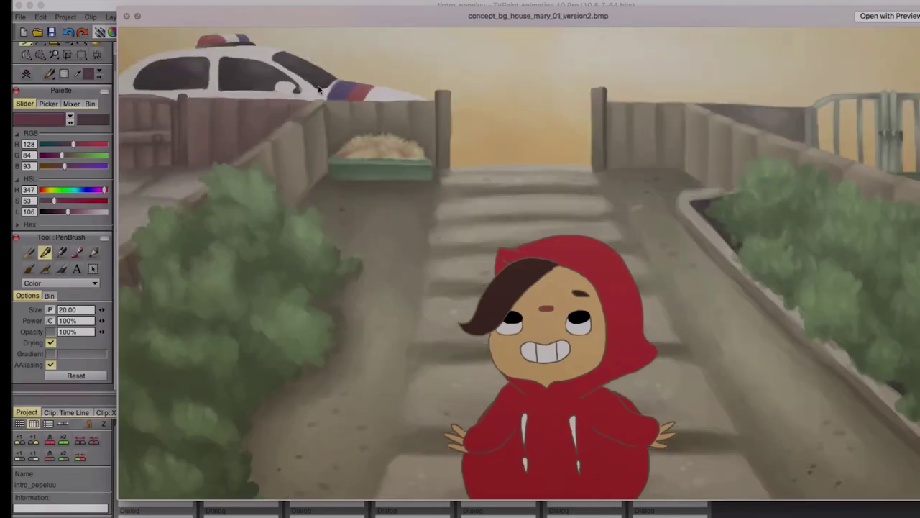
pyautogui.press('Right')
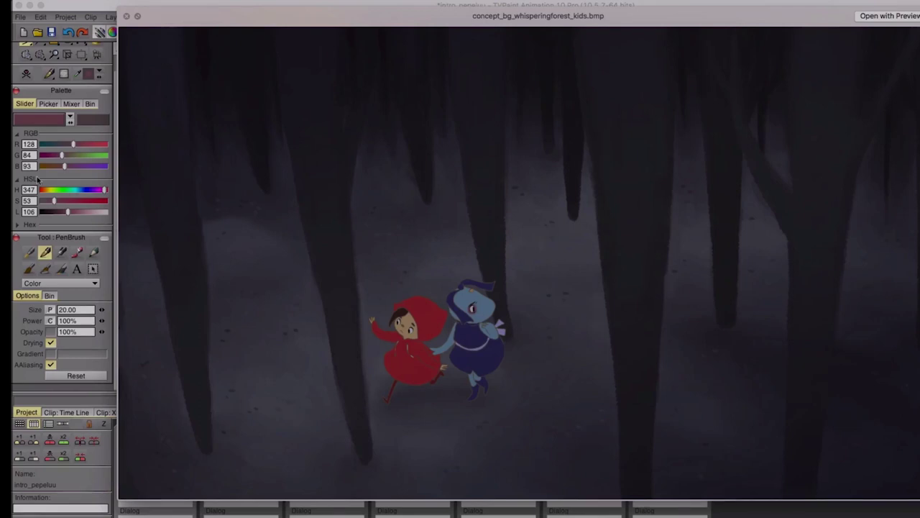
# Step: Browse the Mangotown characters sheet, then concept_design_mary.bmp and concept_design_pape.bmp
pyautogui.press('Right')
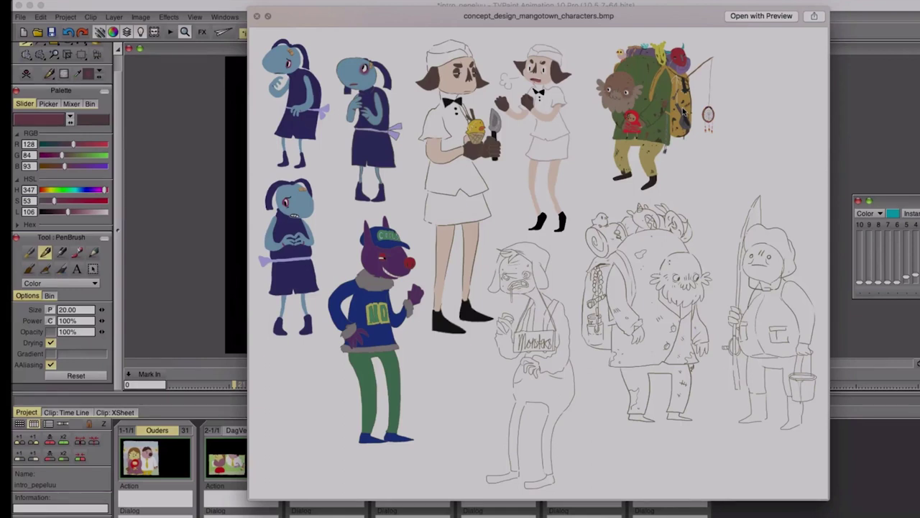
pyautogui.press('Down')
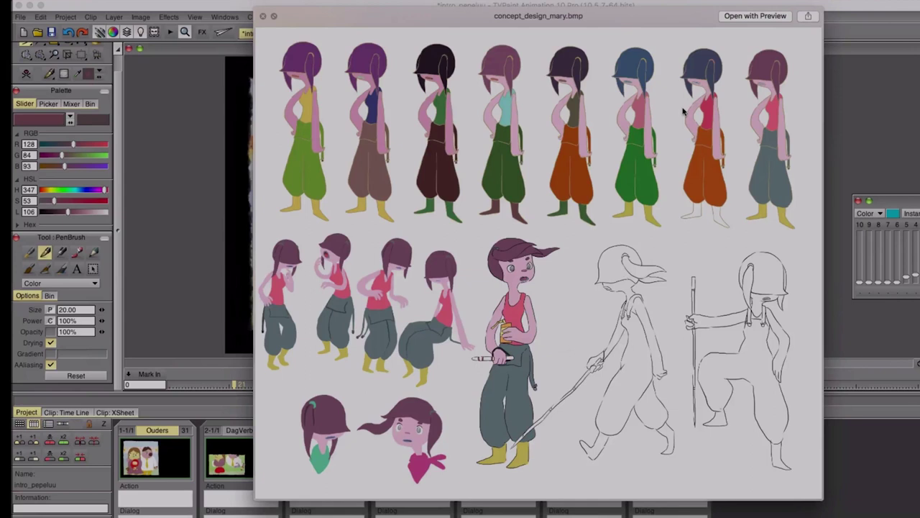
pyautogui.press('Down')
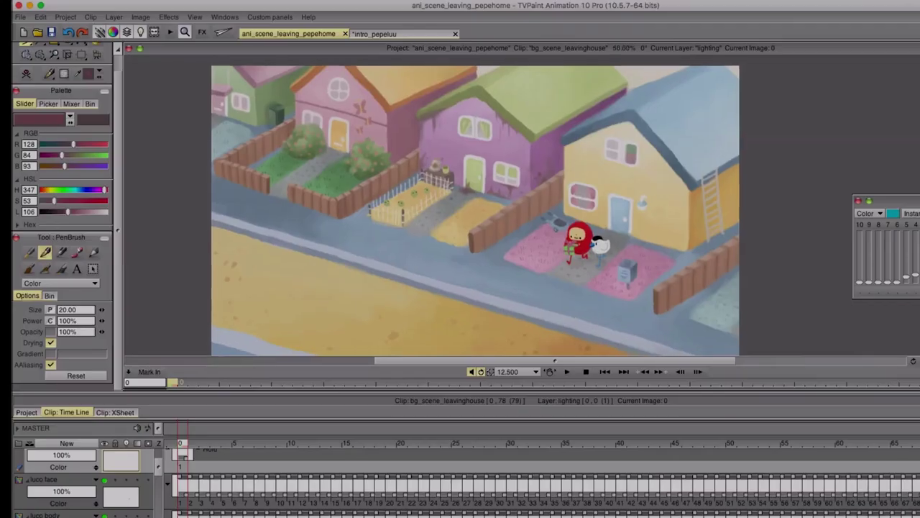
# Step: Pan the canvas and switch off the soft-light lighting overlay layer
pyautogui.scroll(3, 474, 212)
pyautogui.scroll(-5, 525, 209)
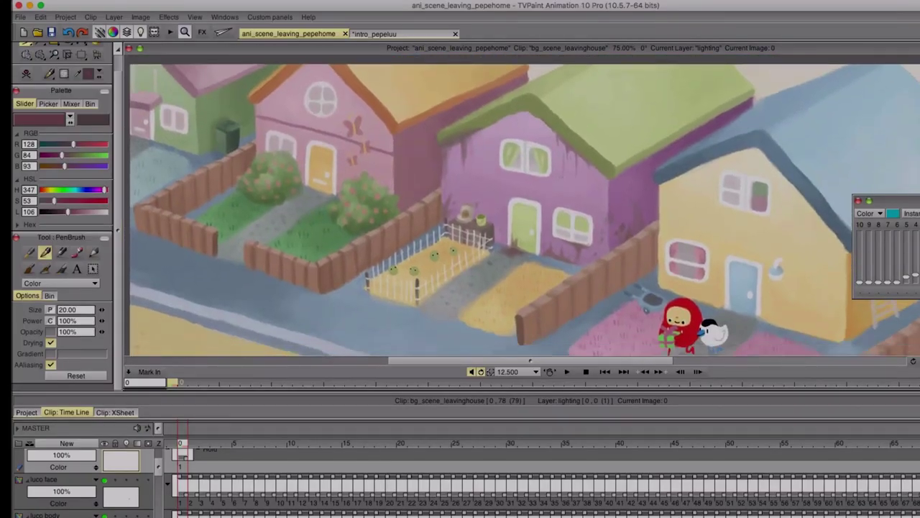
pyautogui.hscroll(5, 521, 204)
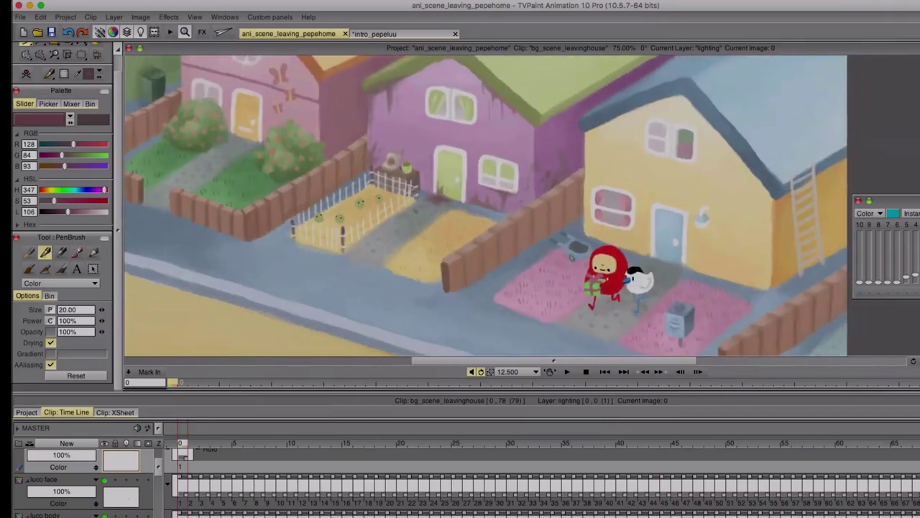
pyautogui.scroll(2, 521, 205)
pyautogui.scroll(2, 90, 487)
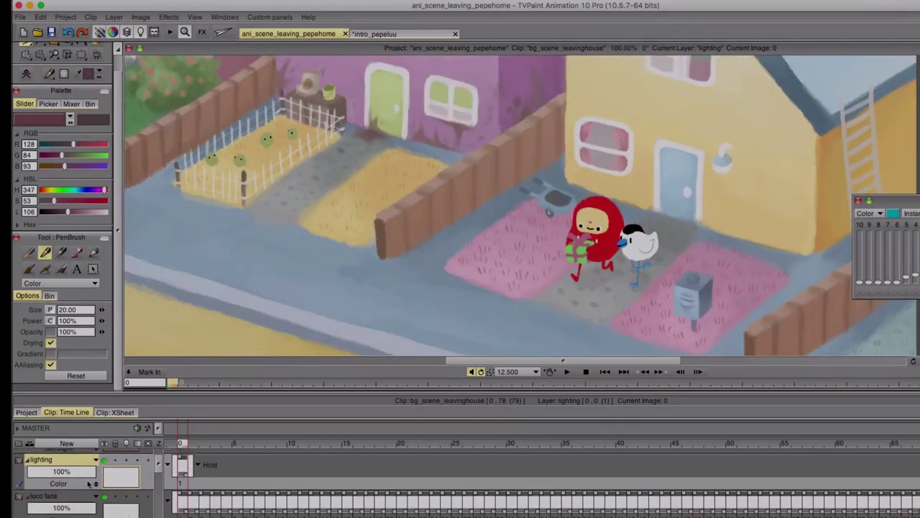
pyautogui.click(104, 457)
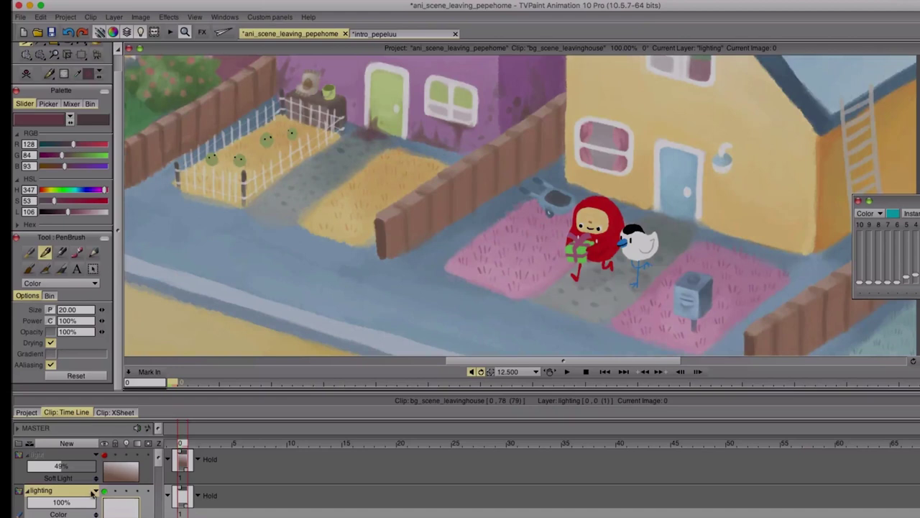
# Step: Hide the luco body layer to compare, then show it again
pyautogui.scroll(-1, 104, 458)
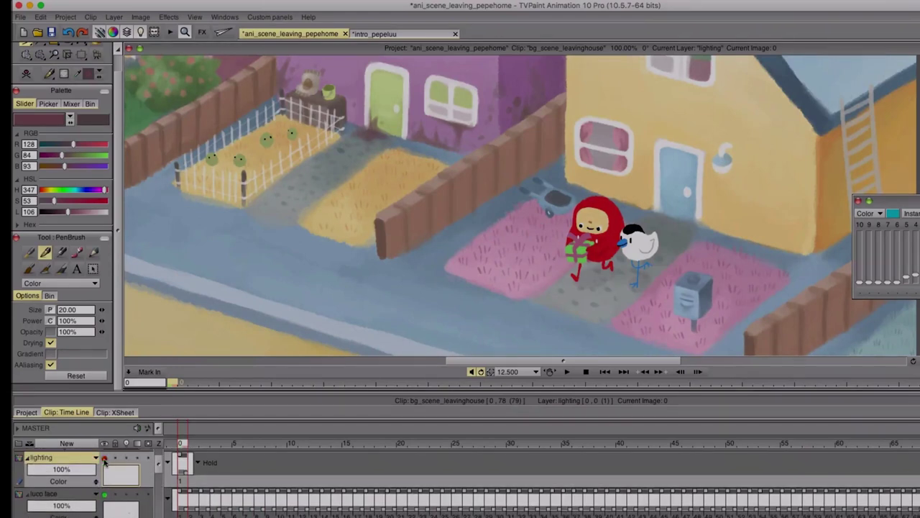
pyautogui.scroll(-1, 101, 474)
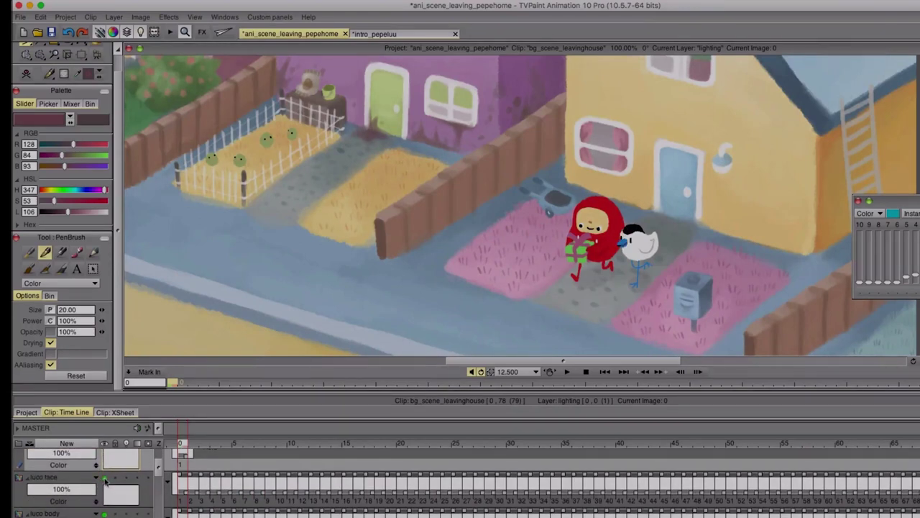
pyautogui.scroll(2, 779, 273)
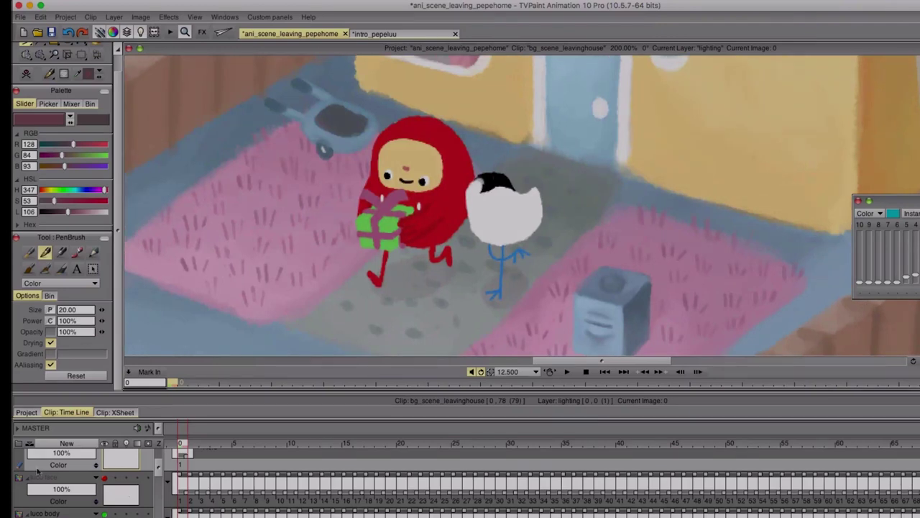
pyautogui.scroll(2, 65, 478)
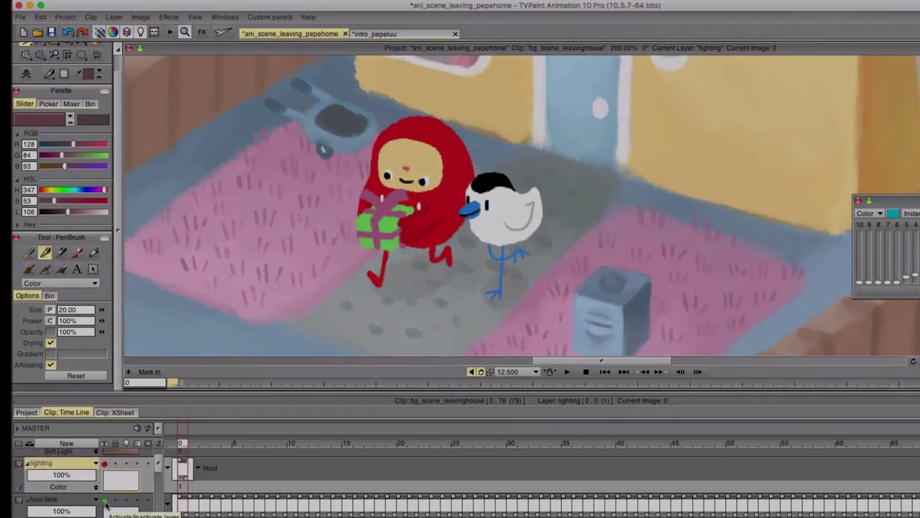
pyautogui.scroll(-3, 112, 509)
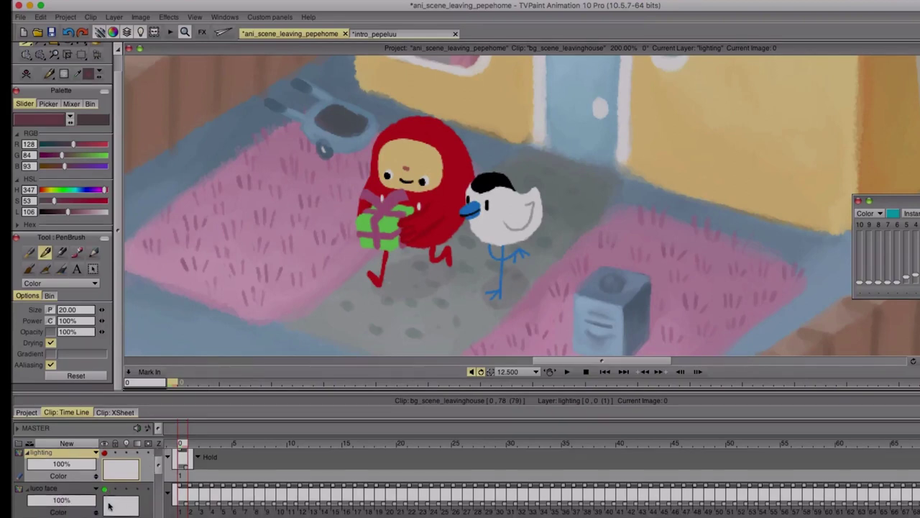
pyautogui.click(104, 503)
pyautogui.click(105, 503)
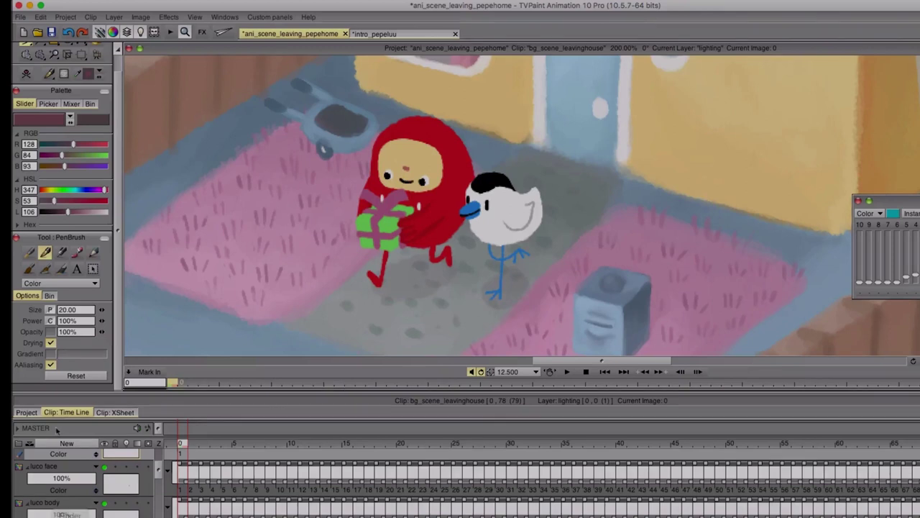
# Step: Scroll down through the remaining layers of the leaving-house scene
pyautogui.scroll(-4, 82, 483)
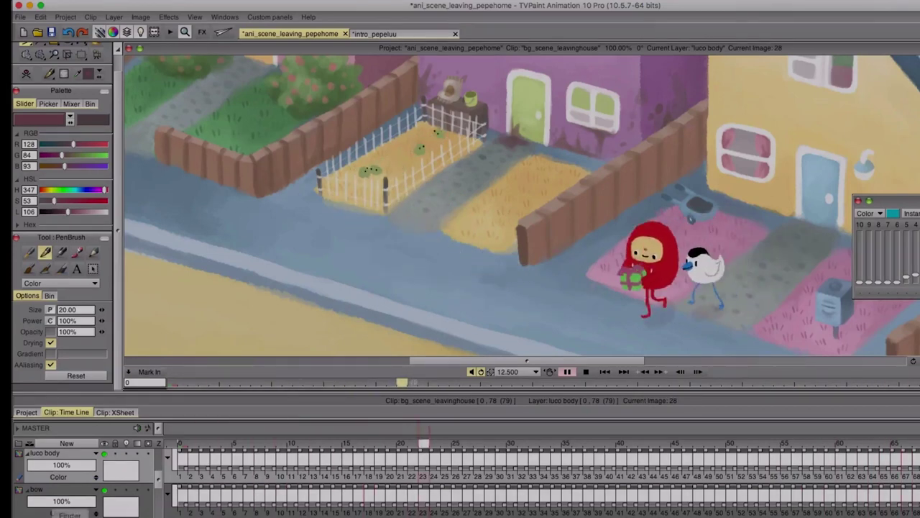
pyautogui.scroll(-1, 66, 496)
pyautogui.scroll(-4, 67, 496)
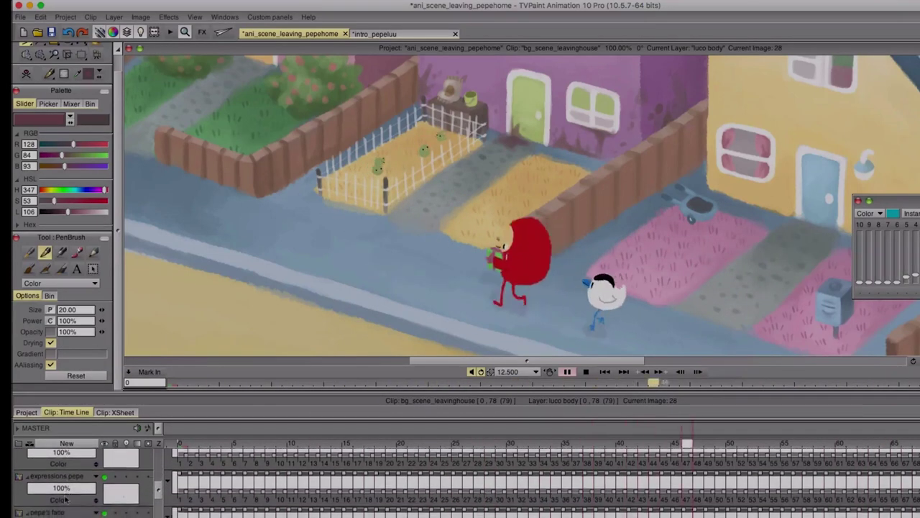
pyautogui.scroll(-3, 66, 496)
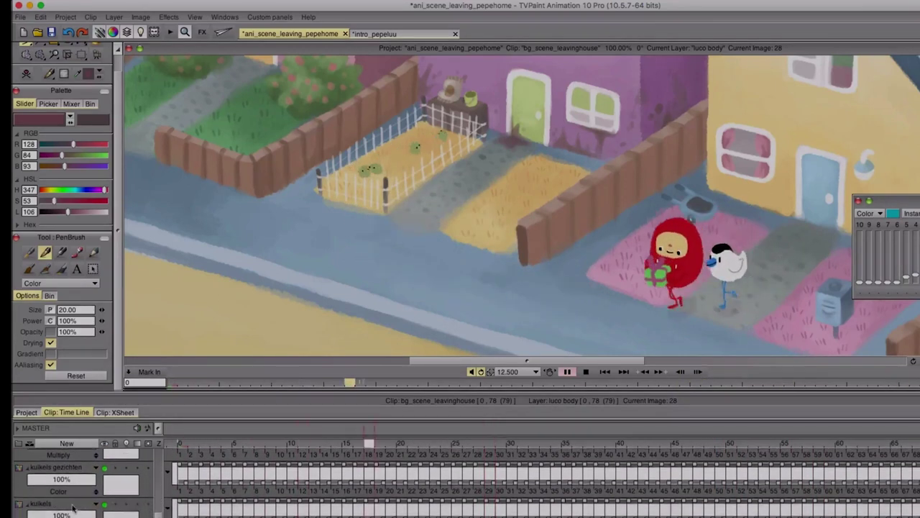
pyautogui.scroll(-1, 79, 493)
pyautogui.scroll(-1, 74, 493)
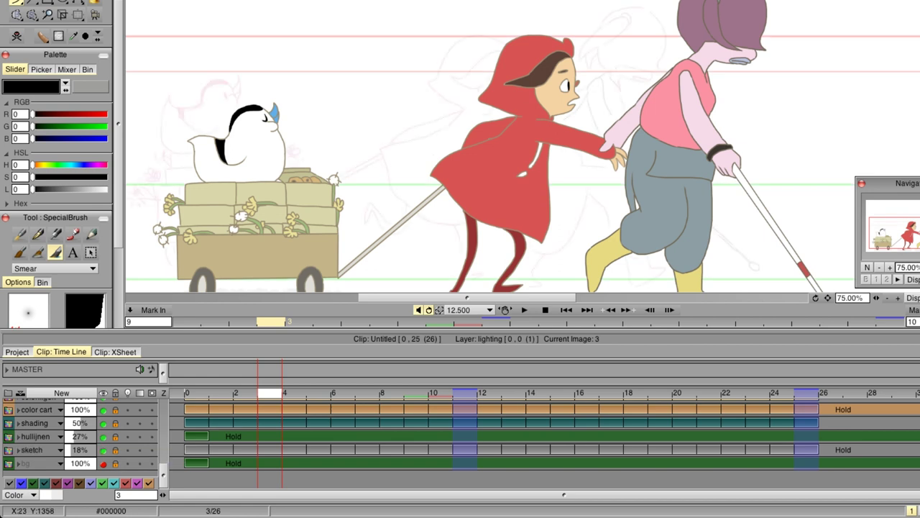
# Step: Zoom out to the whole frame, stop playback at image 9 and scroll through the layers
pyautogui.press('-')
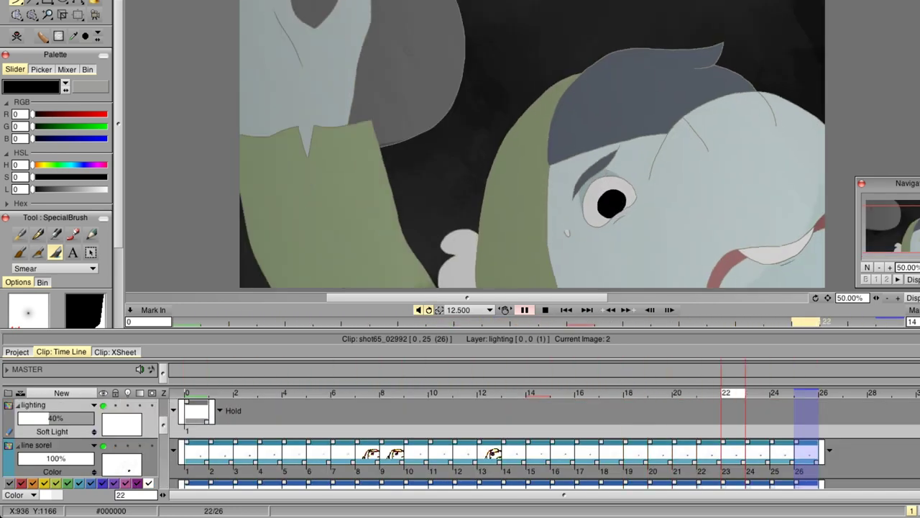
pyautogui.press('space')
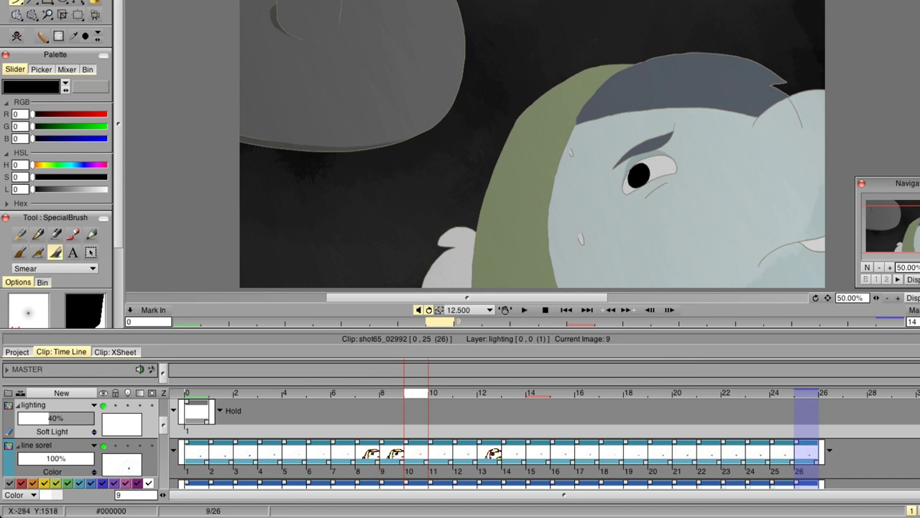
pyautogui.scroll(3, 460, 443)
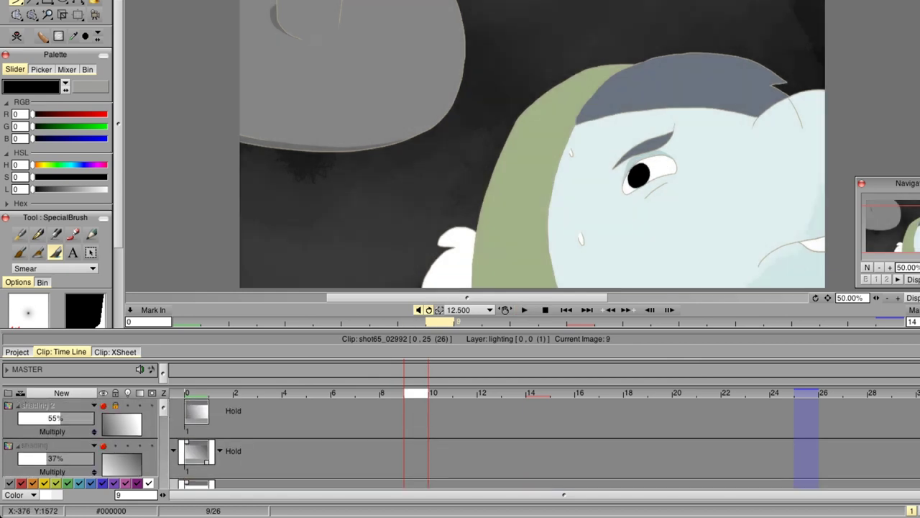
pyautogui.scroll(-3, 460, 443)
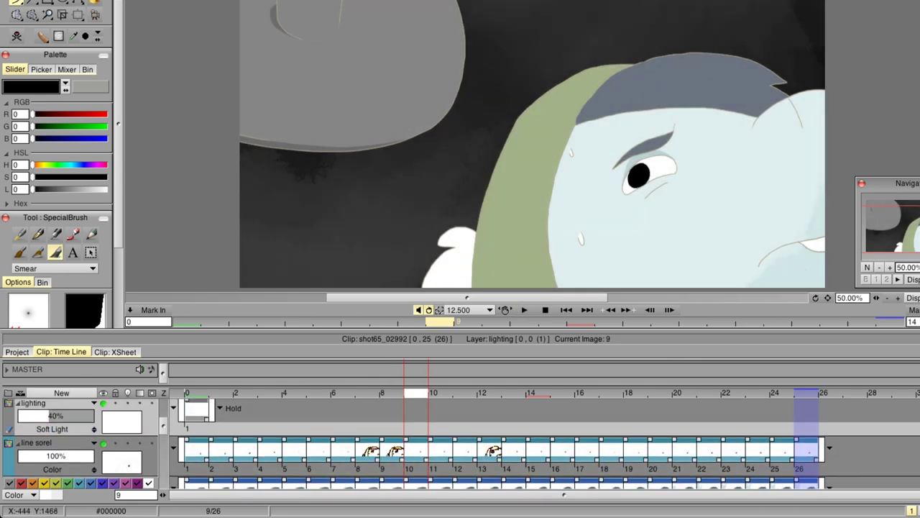
pyautogui.scroll(-2, 460, 443)
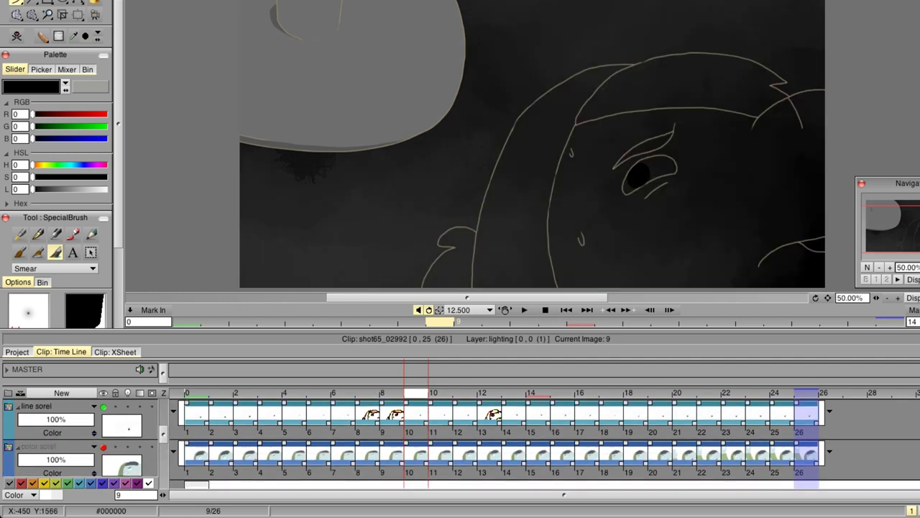
pyautogui.scroll(-3, 460, 443)
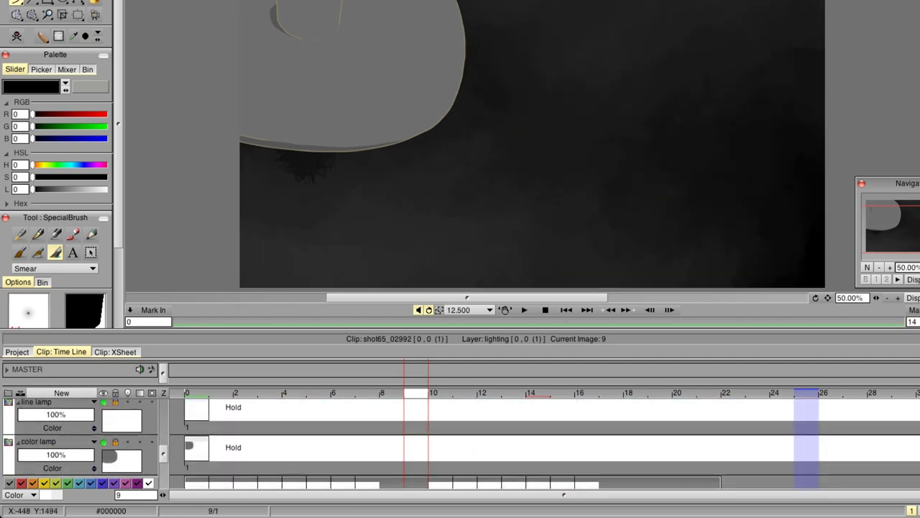
pyautogui.scroll(-3, 460, 443)
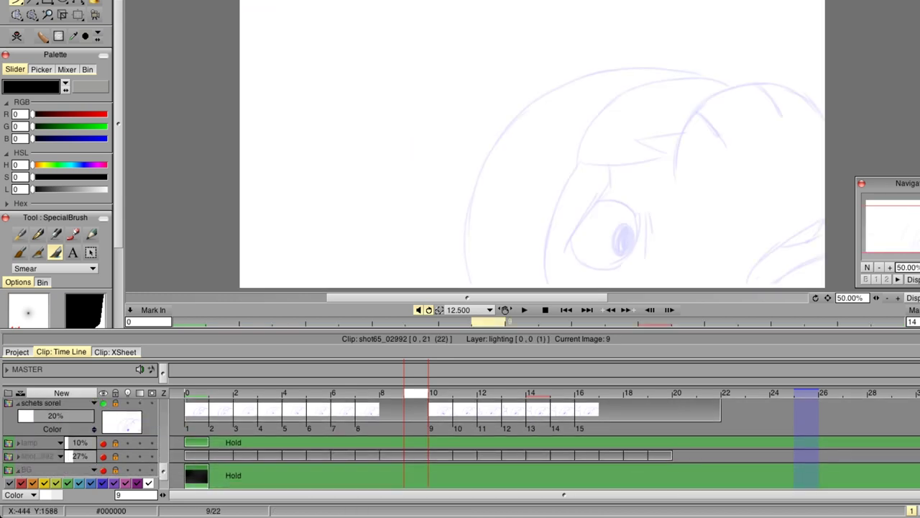
# Step: Play the rough sketch animation, stop near the last frame, and scroll the layer stack
pyautogui.press('space')
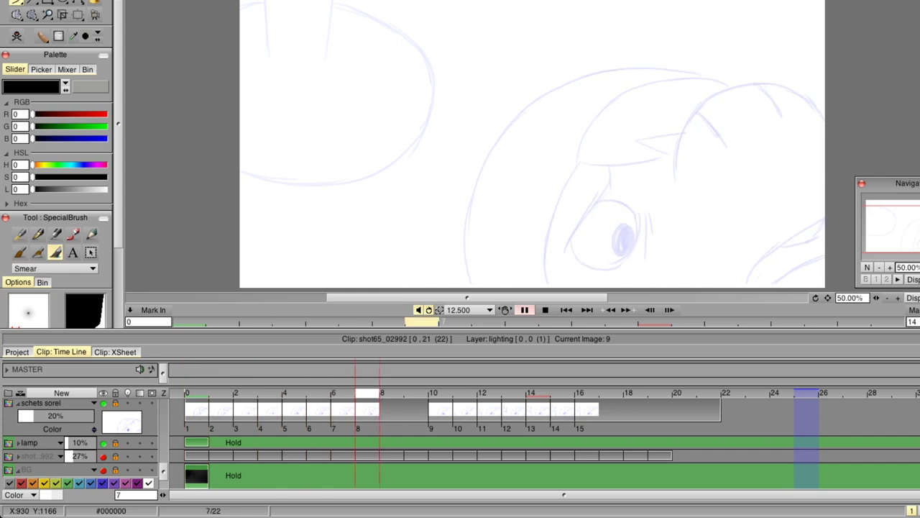
pyautogui.press('space')
pyautogui.scroll(-3, 460, 442)
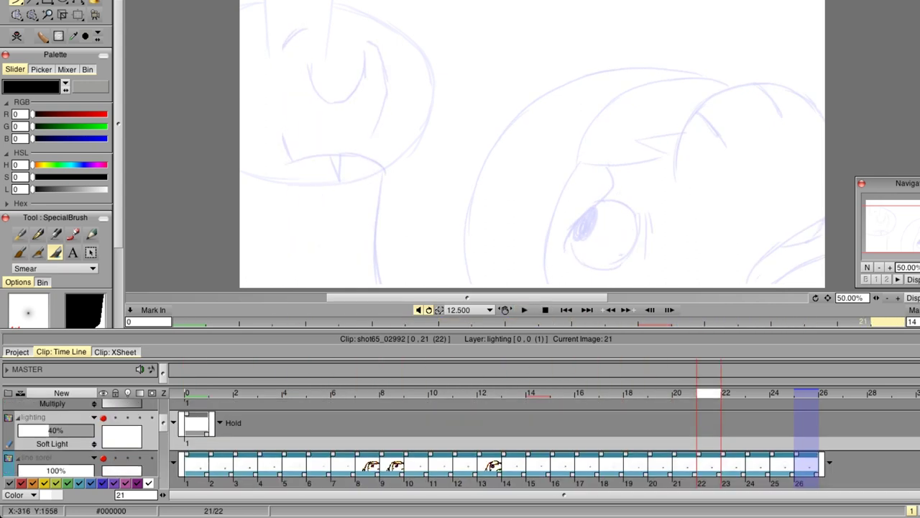
pyautogui.scroll(3, 460, 442)
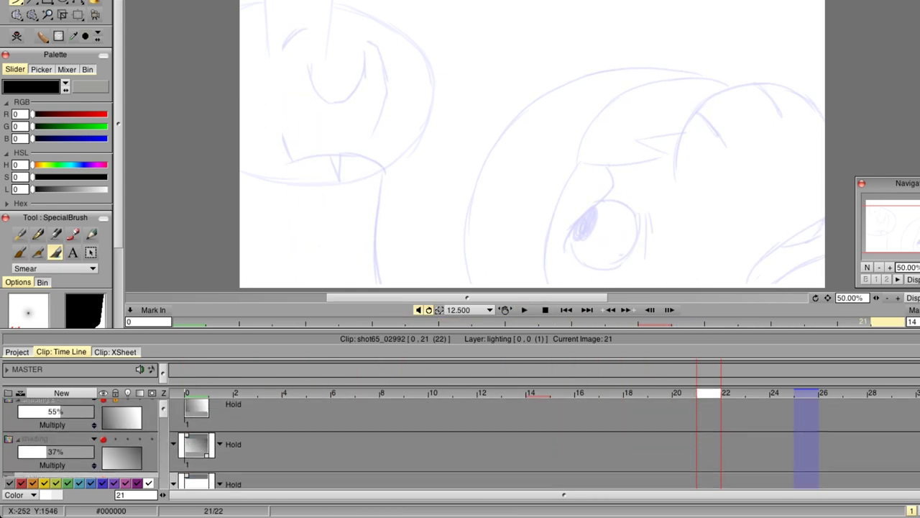
pyautogui.scroll(-3, 460, 442)
pyautogui.scroll(-1, 460, 442)
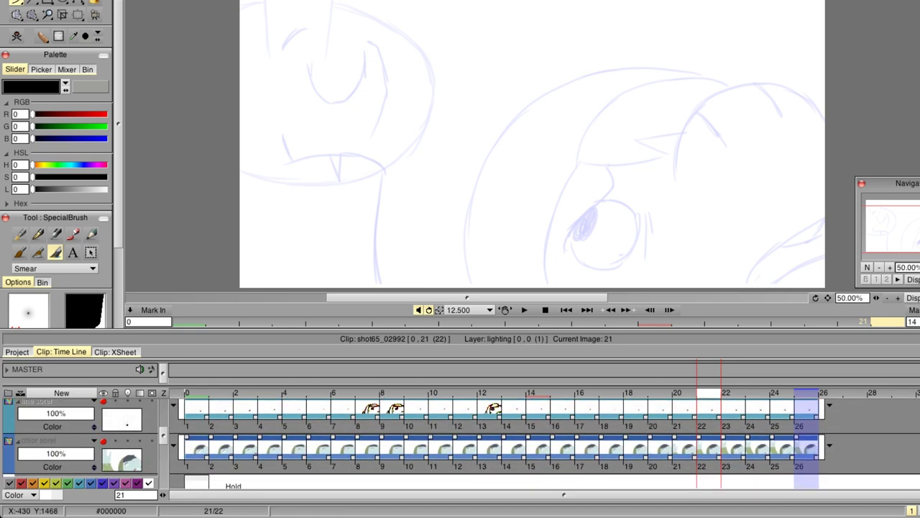
# Step: Replay the shot, stop at frame 23, and scroll through the timeline layers
pyautogui.press('Return')
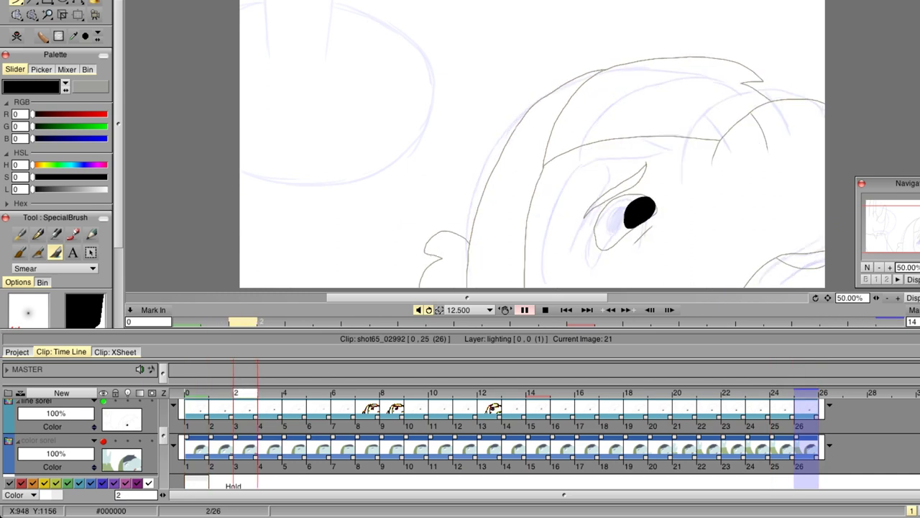
pyautogui.press('Return')
pyautogui.scroll(1, 460, 438)
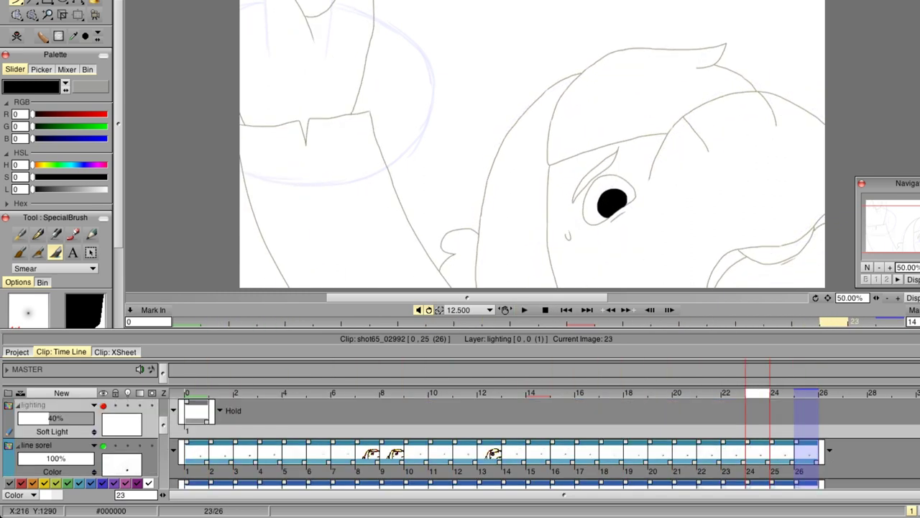
pyautogui.scroll(-2, 460, 442)
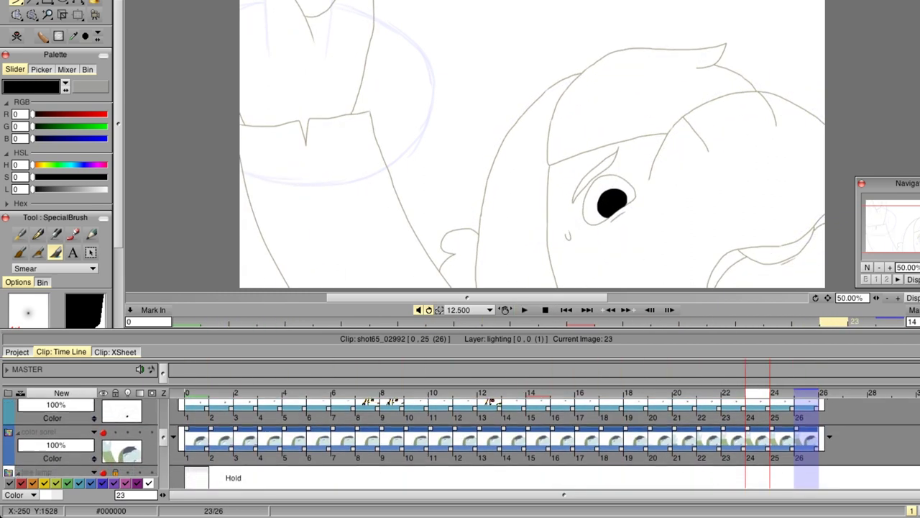
pyautogui.scroll(-4, 460, 442)
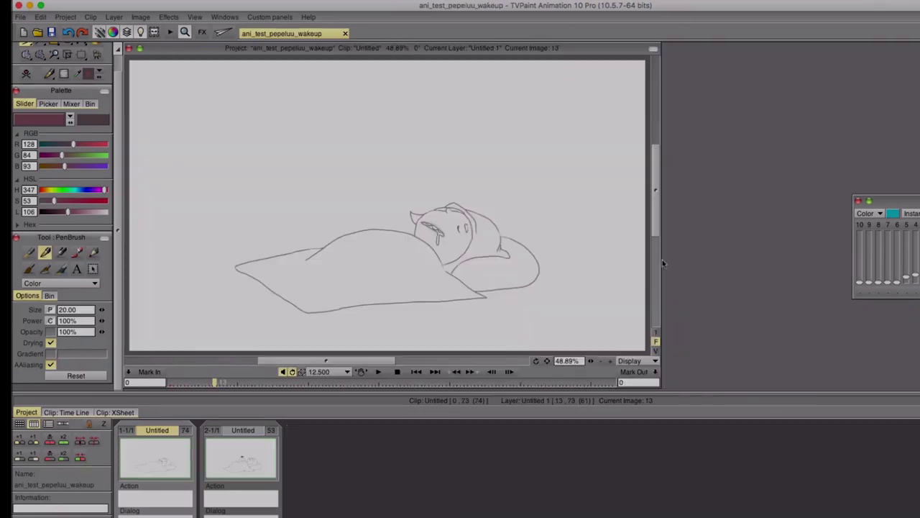
# Step: Enlarge the canvas window to show the whole shot frame
pyautogui.moveTo(662, 263); pyautogui.dragTo(919, 287)
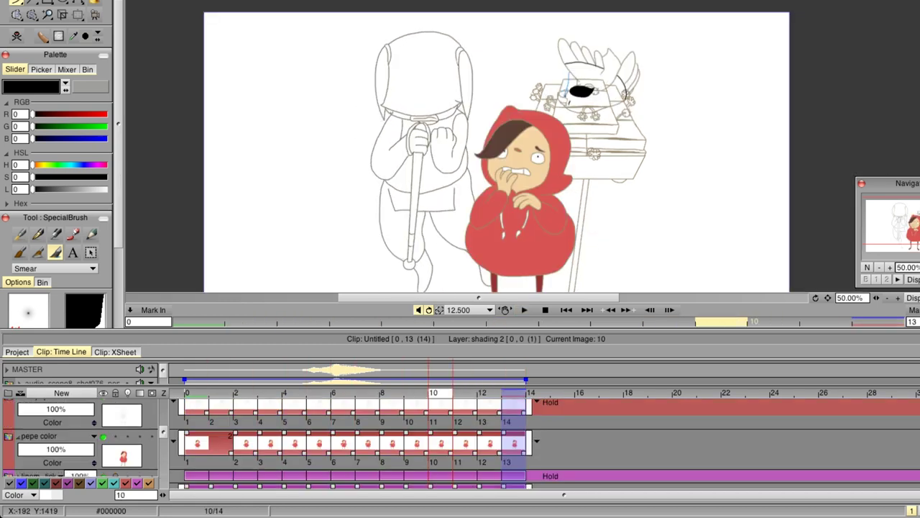
# Step: Scroll down the layer list and play back the shot's animation
pyautogui.scroll(-3, 164, 431)
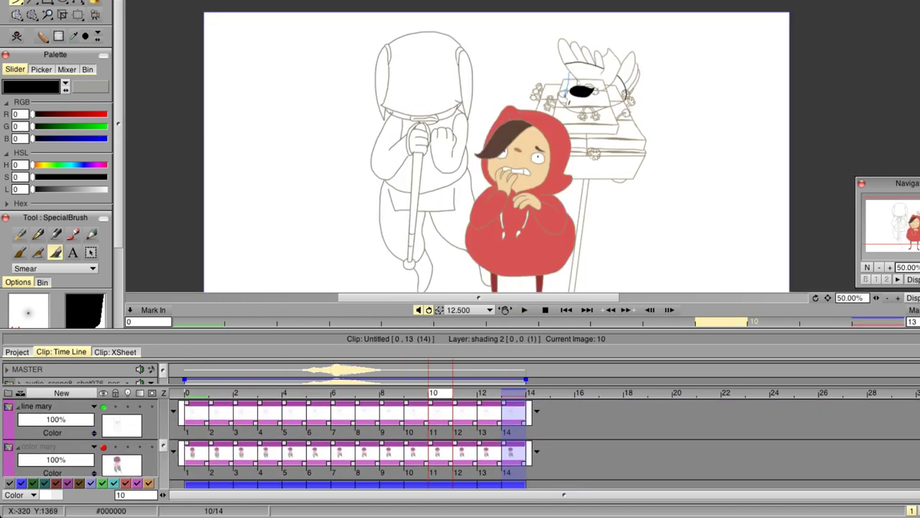
pyautogui.scroll(-3, 164, 432)
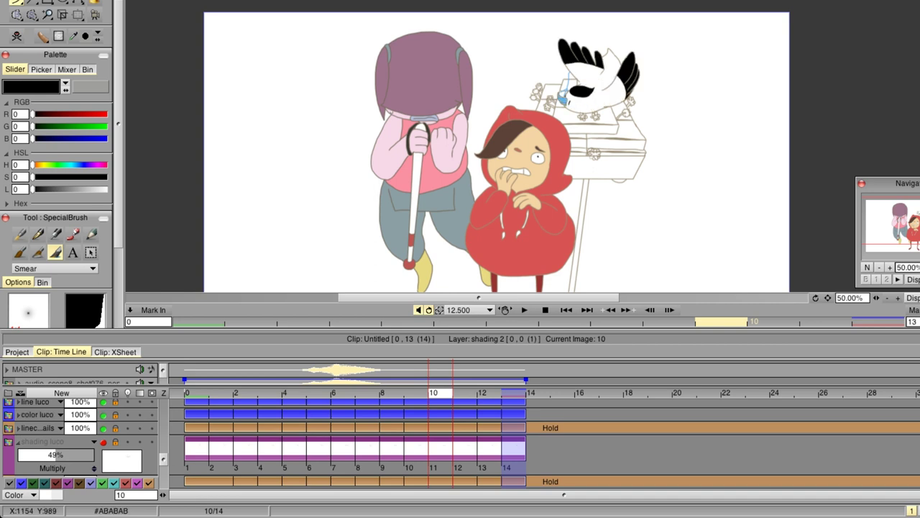
pyautogui.press('space')
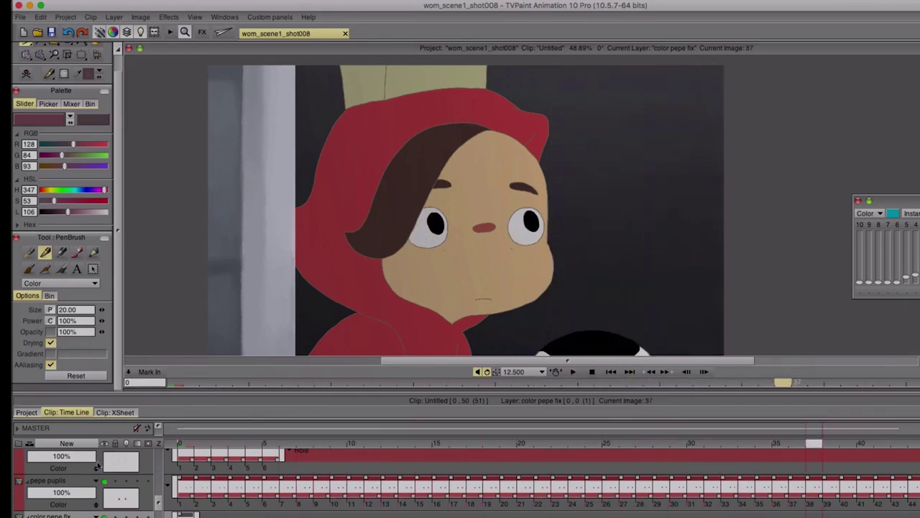
# Step: Make the mom color layer visible to show the purple figure
pyautogui.scroll(2, 96, 466)
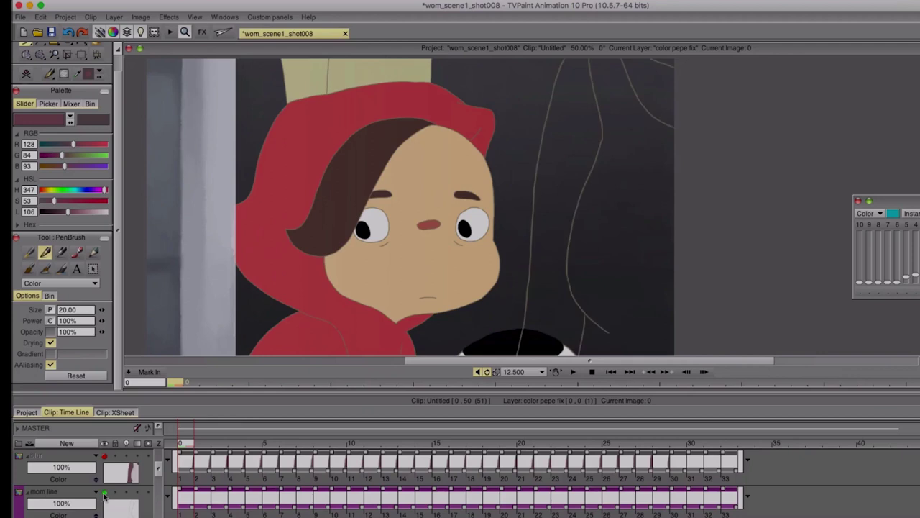
pyautogui.scroll(-2, 104, 495)
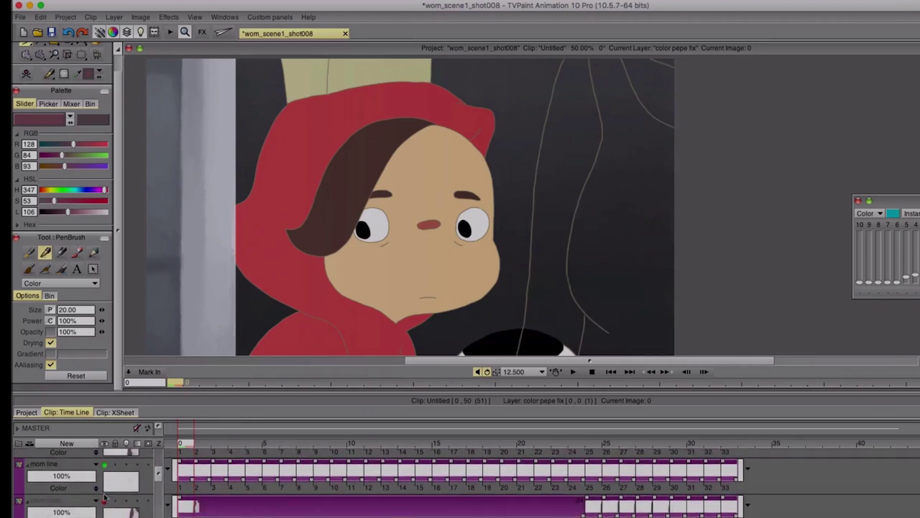
pyautogui.click(104, 502)
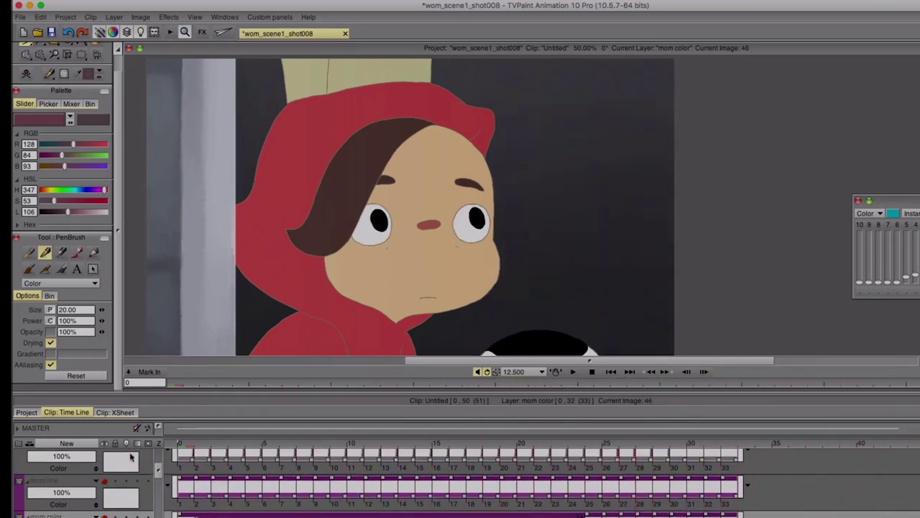
pyautogui.scroll(-1, 131, 457)
pyautogui.scroll(-2, 105, 460)
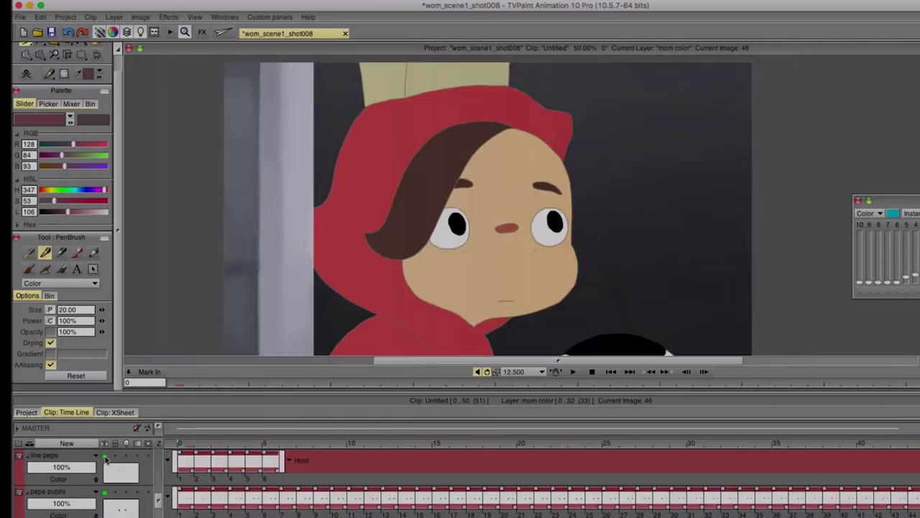
pyautogui.scroll(-1, 105, 459)
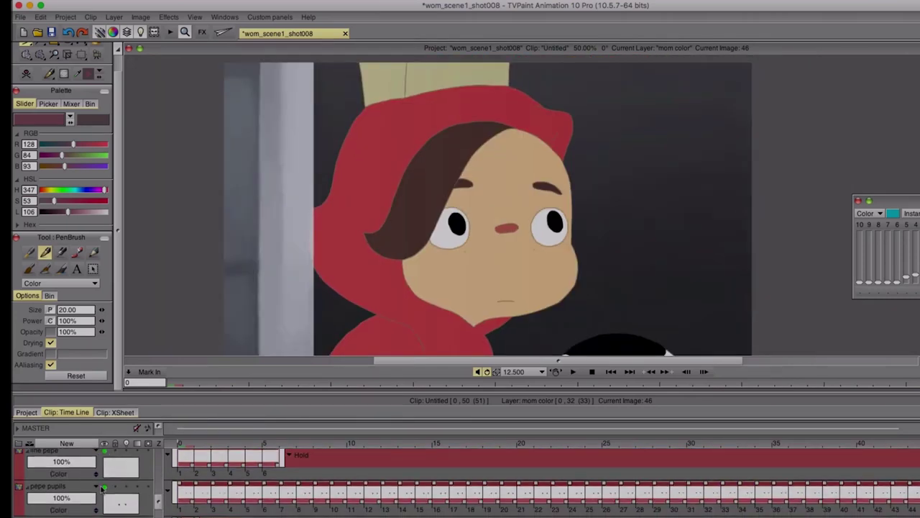
pyautogui.scroll(1, 106, 487)
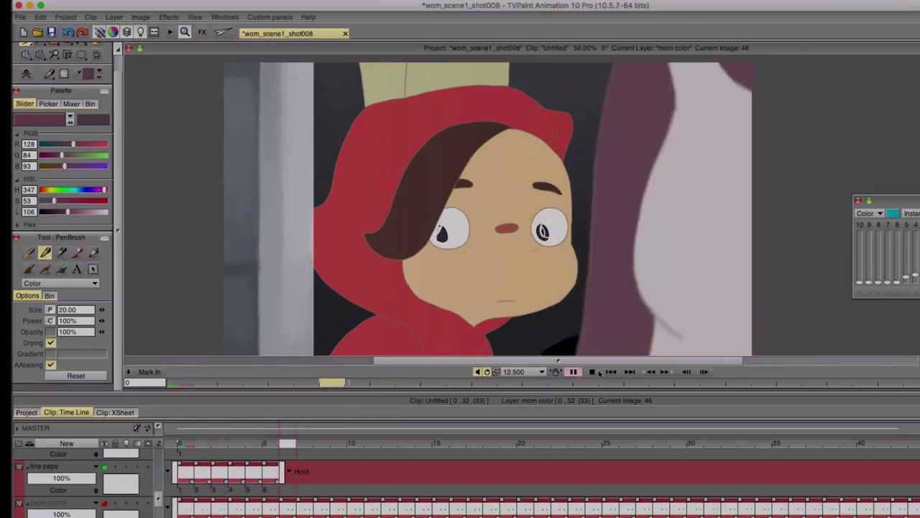
# Step: Stop playback and hide the colour fills, leaving only the line art
pyautogui.click(598, 373)
pyautogui.scroll(-3, 120, 481)
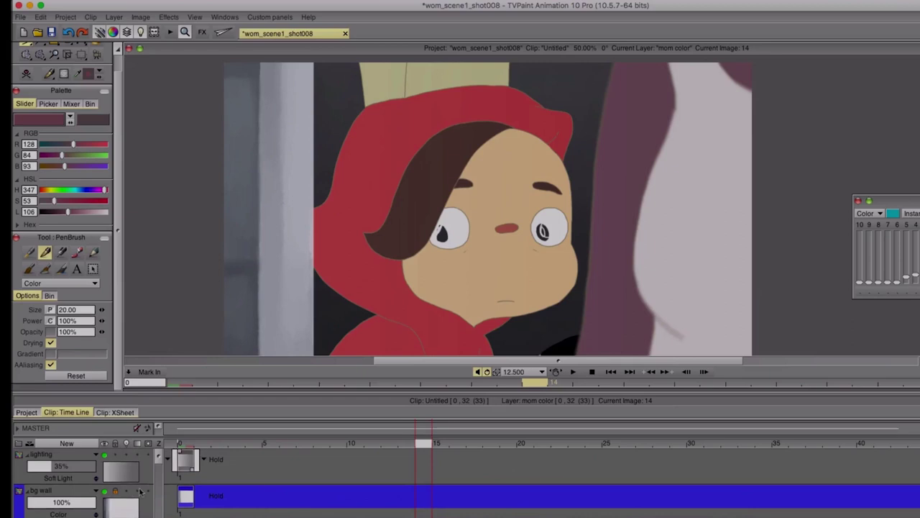
pyautogui.scroll(-3, 160, 460)
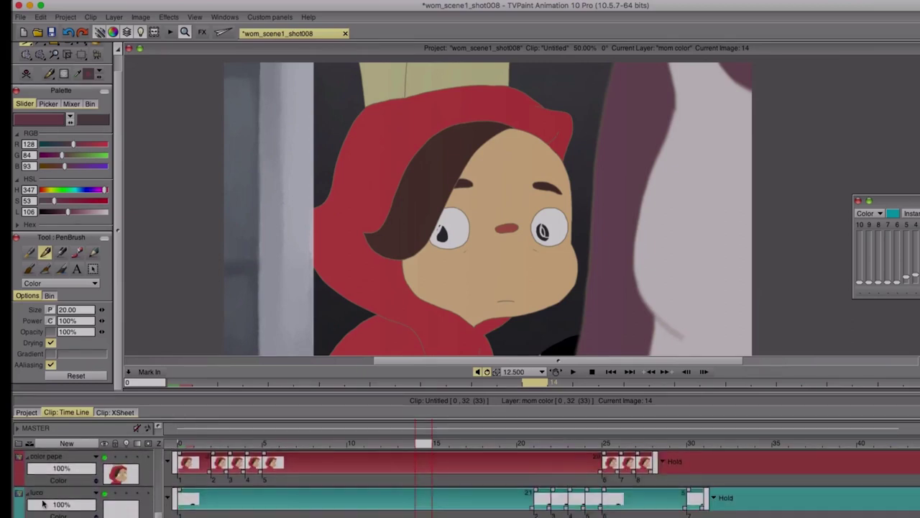
pyautogui.scroll(-2, 43, 504)
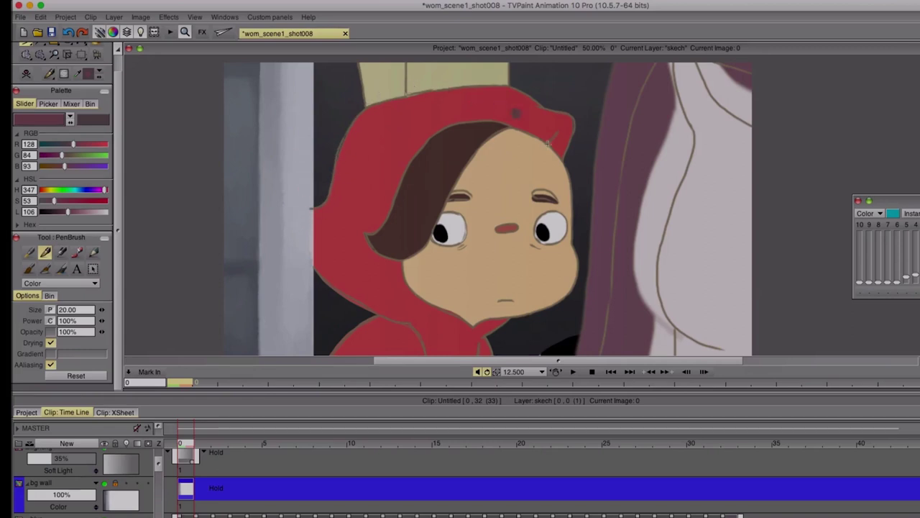
pyautogui.scroll(-4, 105, 503)
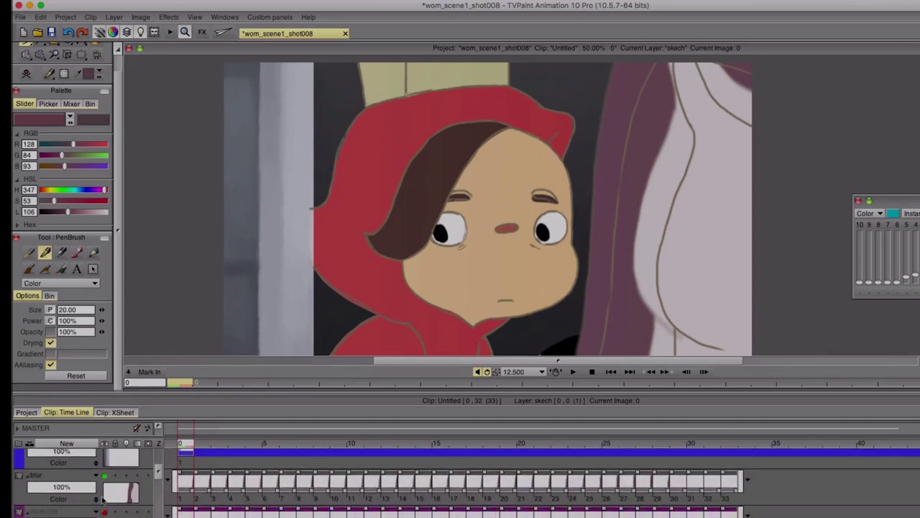
pyautogui.scroll(-3, 106, 504)
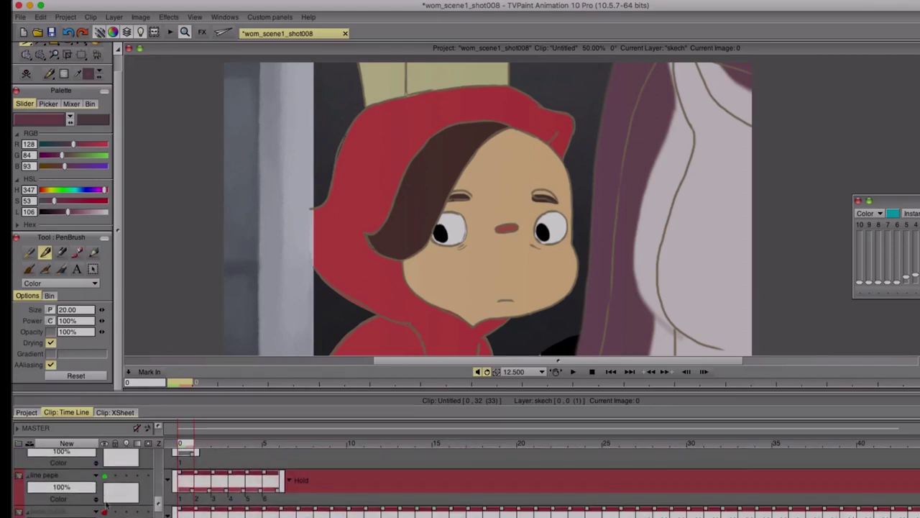
pyautogui.scroll(2, 106, 474)
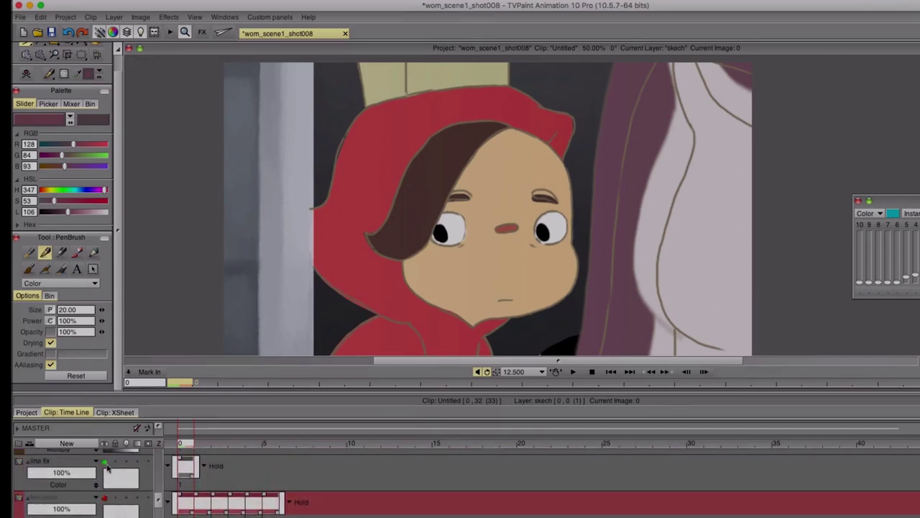
pyautogui.scroll(-3, 107, 471)
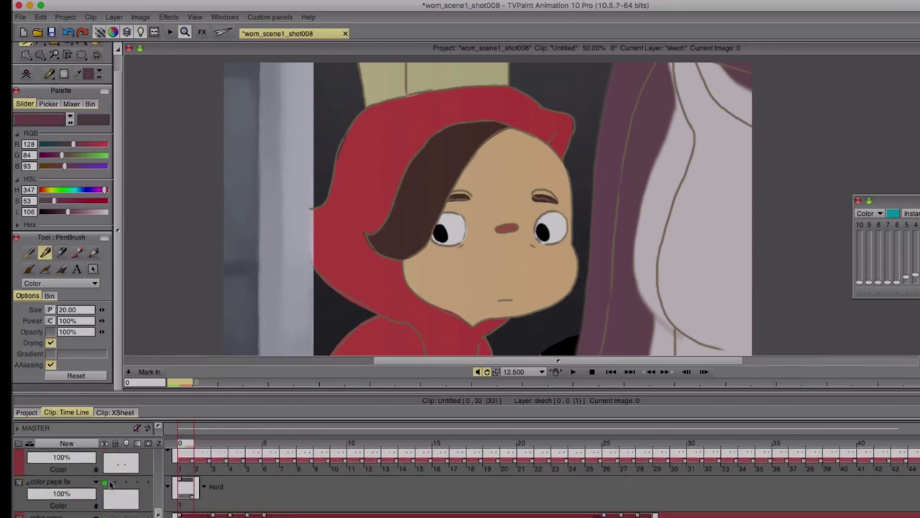
pyautogui.click(105, 489)
# Step: Turn the blur layer off to compare, then back on
pyautogui.scroll(-2, 104, 492)
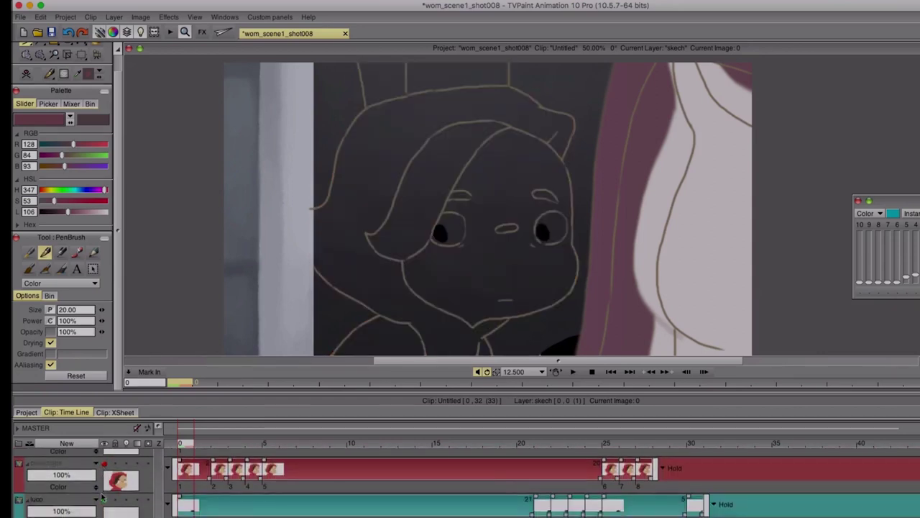
pyautogui.scroll(-1, 102, 496)
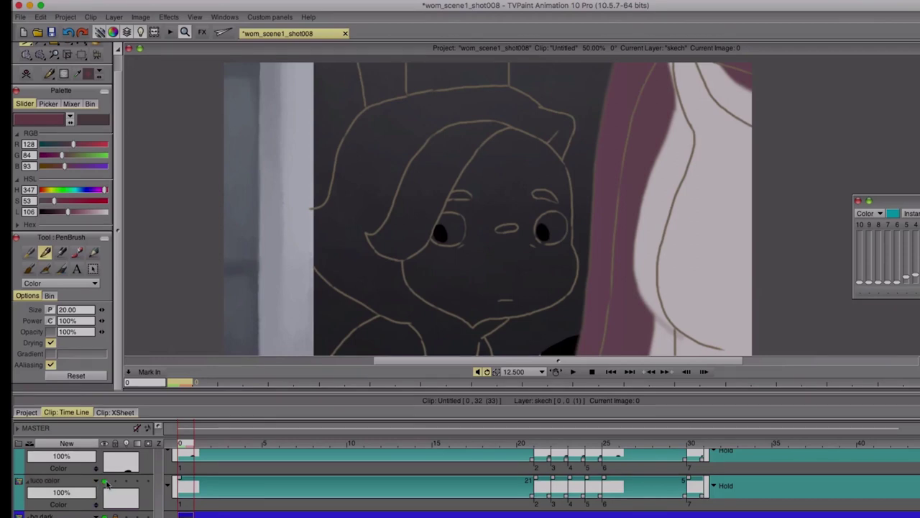
pyautogui.scroll(-3, 104, 487)
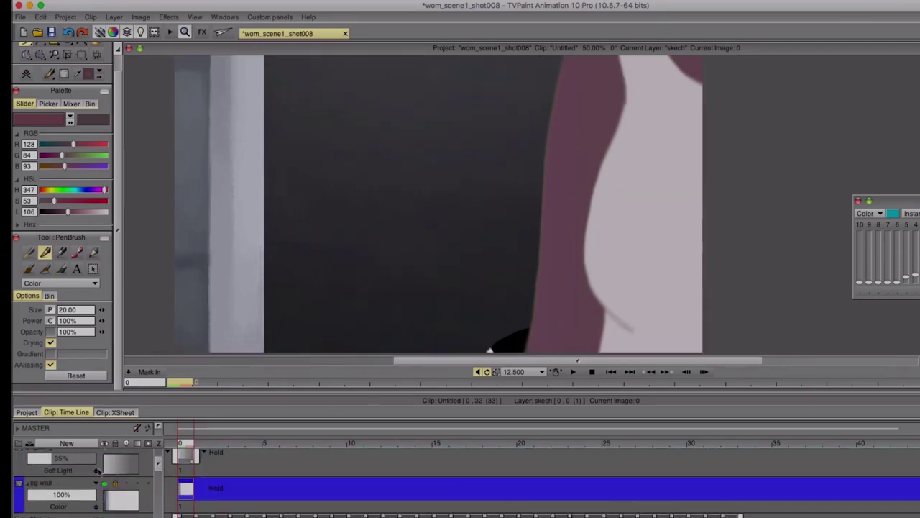
pyautogui.scroll(-1, 101, 469)
pyautogui.click(103, 504)
pyautogui.click(105, 505)
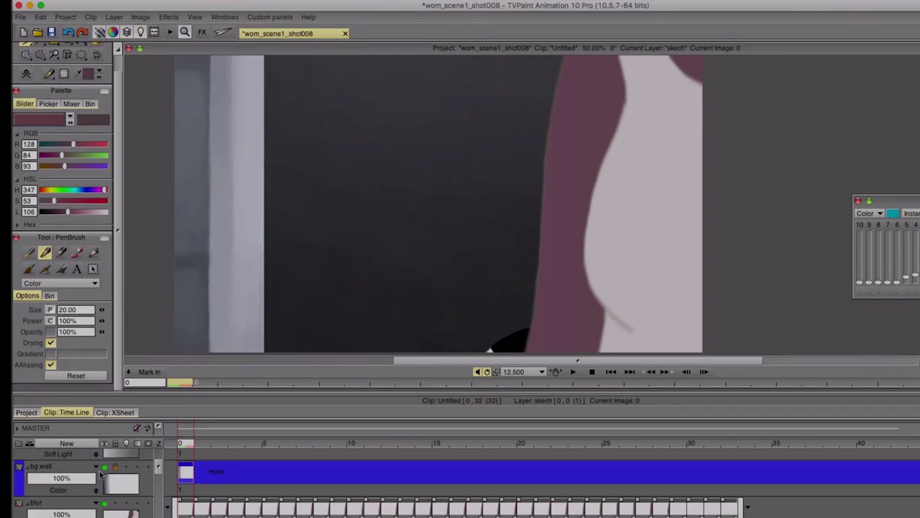
# Step: Show the skech layer's sketch lines, then hide them again
pyautogui.scroll(-2, 108, 474)
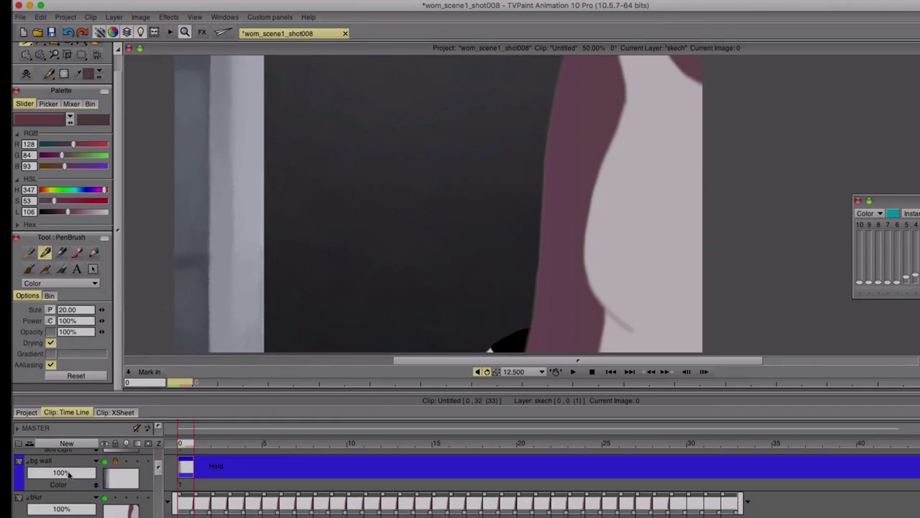
pyautogui.scroll(2, 101, 486)
pyautogui.scroll(3, 99, 486)
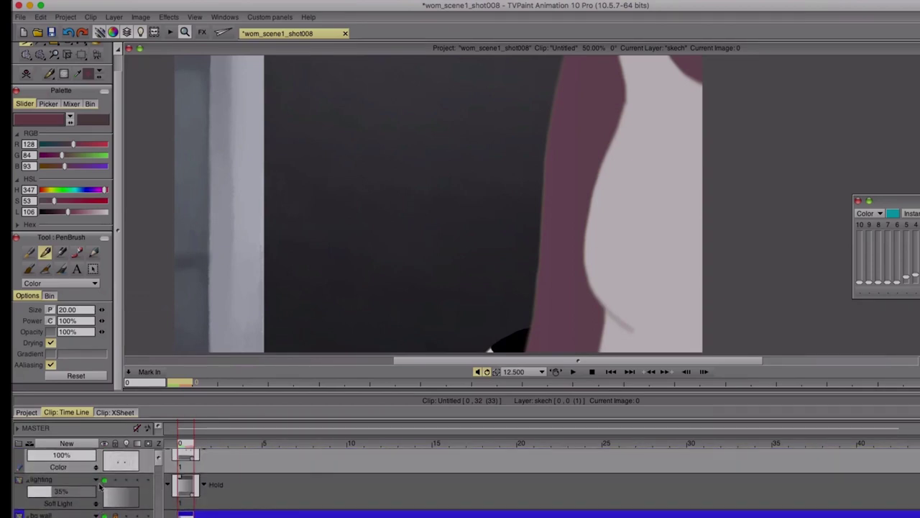
pyautogui.click(104, 455)
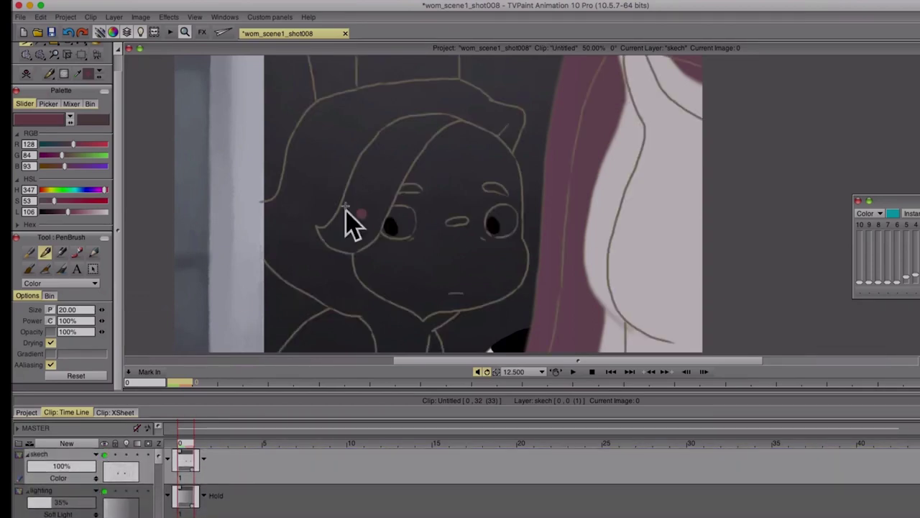
pyautogui.scroll(-4, 170, 461)
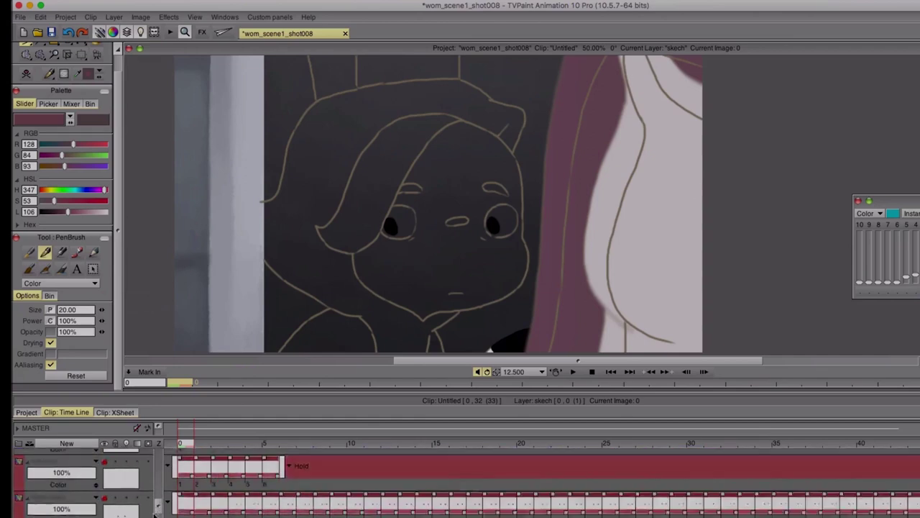
pyautogui.scroll(5, 161, 460)
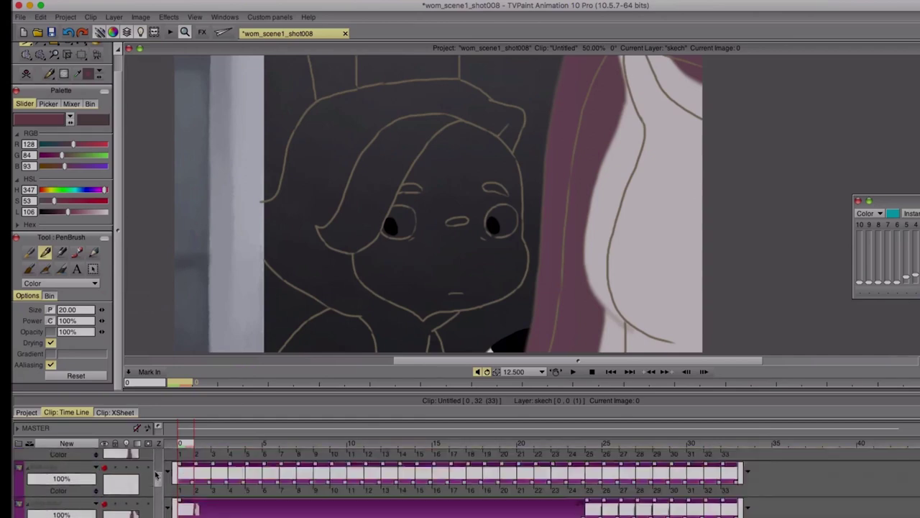
pyautogui.scroll(-3, 156, 455)
pyautogui.scroll(3, 154, 454)
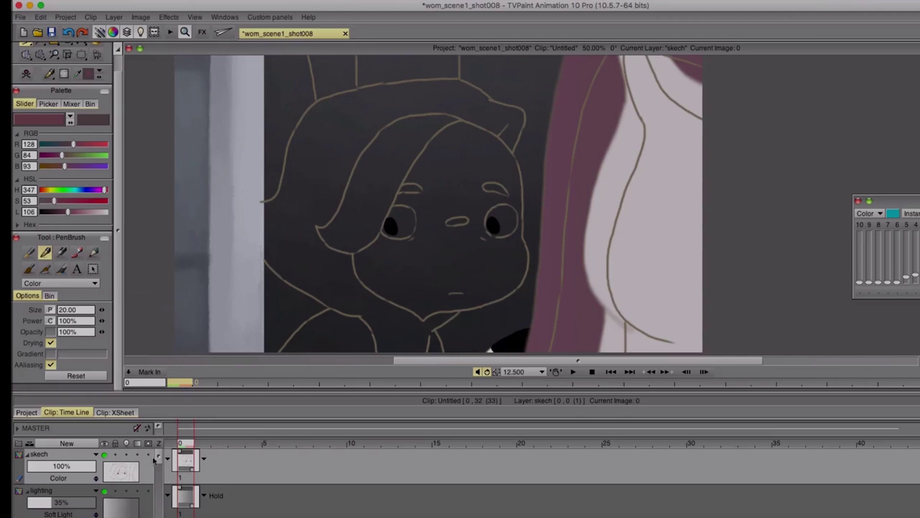
pyautogui.scroll(-1, 115, 470)
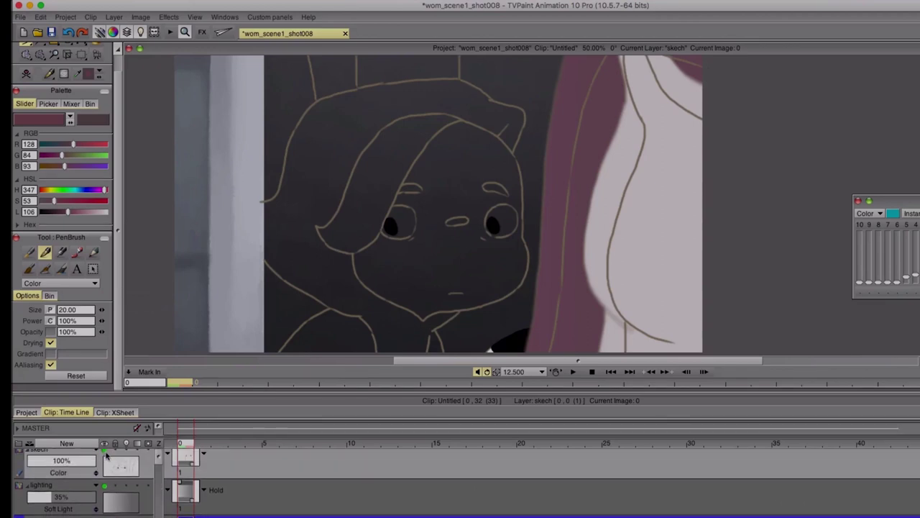
pyautogui.click(105, 452)
pyautogui.scroll(-5, 106, 475)
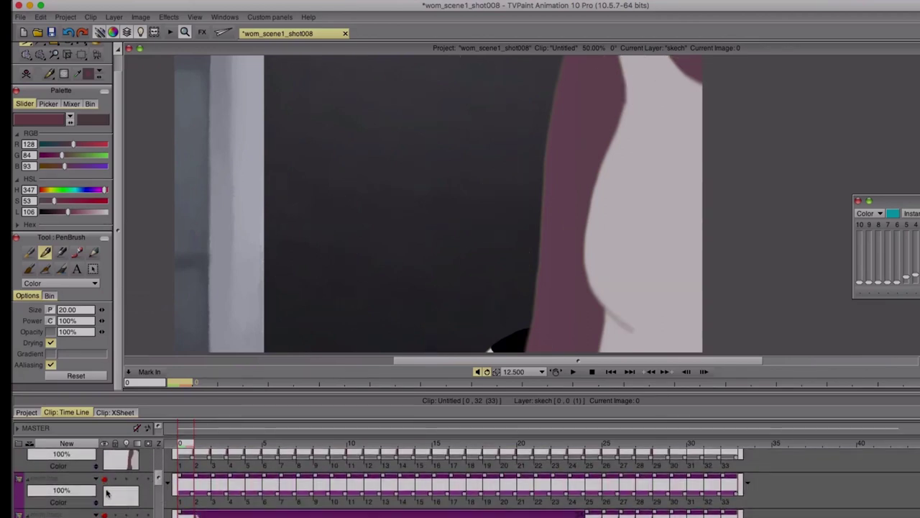
pyautogui.scroll(-3, 105, 482)
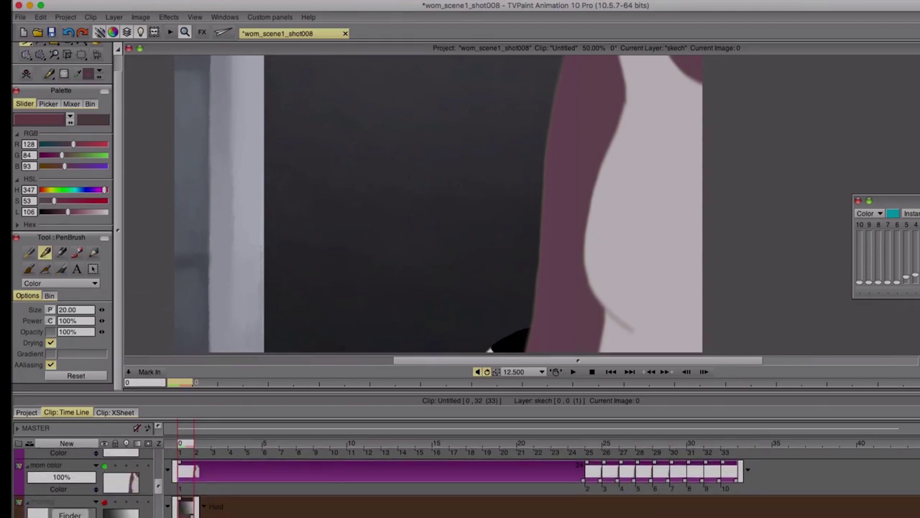
pyautogui.scroll(-4, 85, 503)
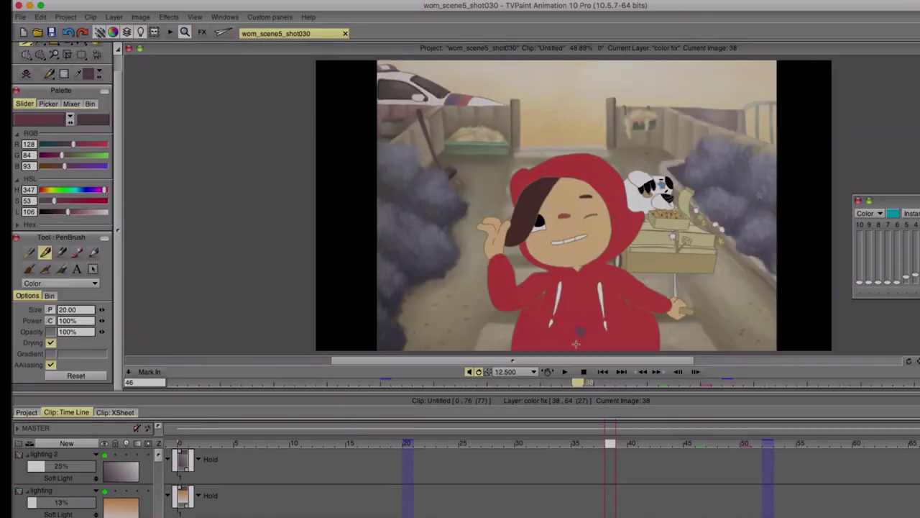
# Step: Play the shot030 animation
pyautogui.click(566, 371)
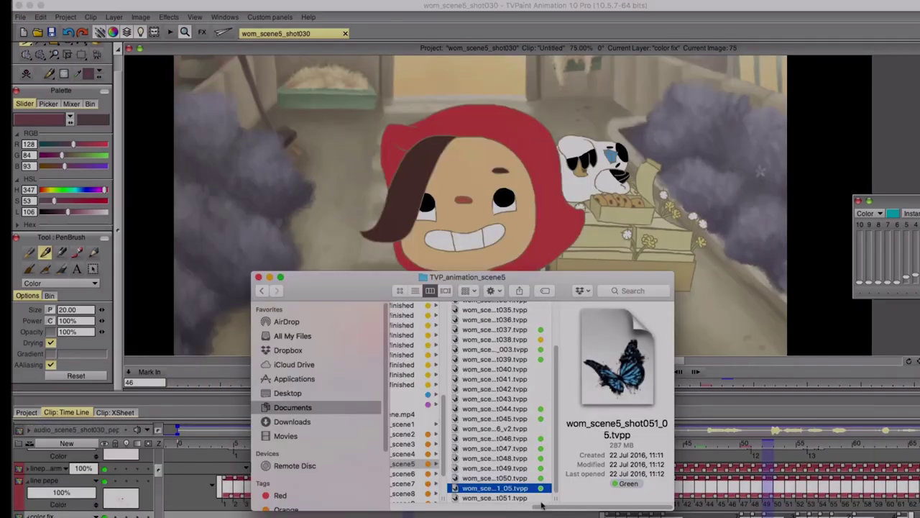
# Step: Browse the scene2 animation folder and preview its first project file
pyautogui.hscroll(-3, 451, 415)
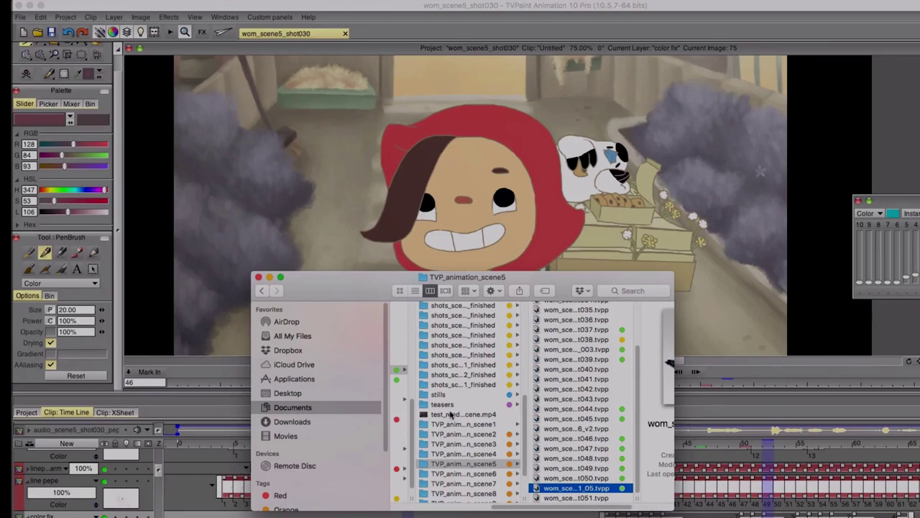
pyautogui.click(456, 434)
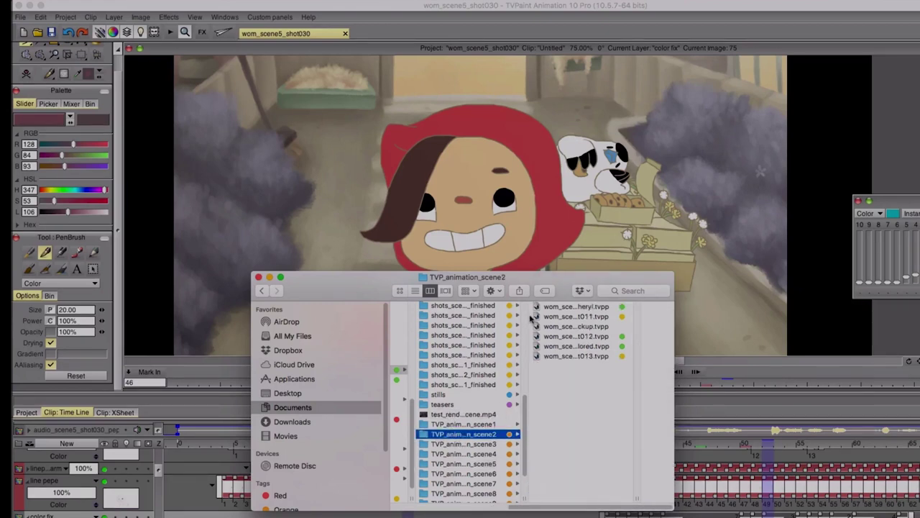
pyautogui.click(551, 310)
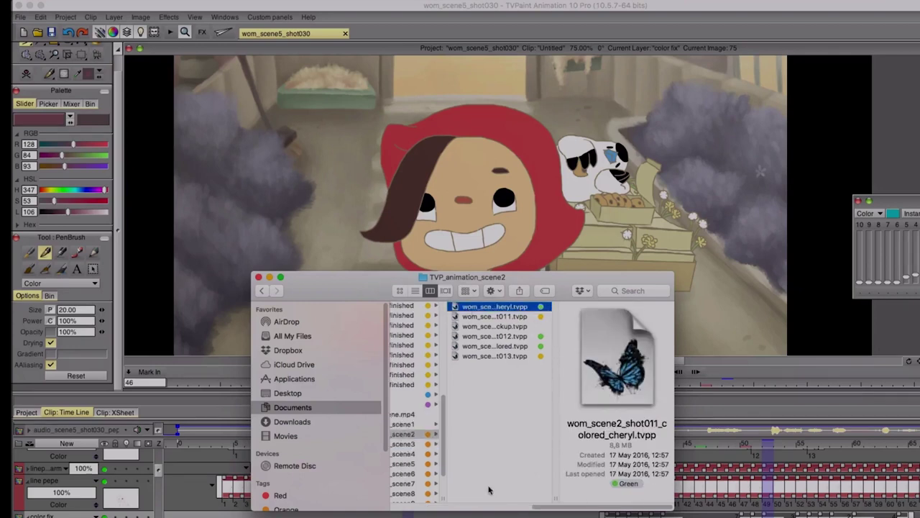
# Step: Open wom_scene7_shot066 from the scene7 folder and close the wom_scene5_shot030 project
pyautogui.hscroll(-5, 536, 508)
pyautogui.click(494, 484)
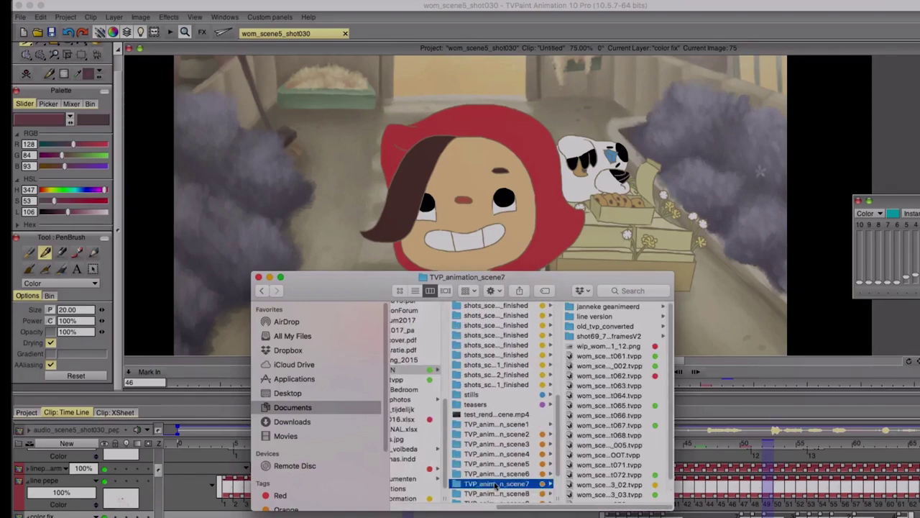
pyautogui.scroll(-2, 600, 418)
pyautogui.click(597, 430)
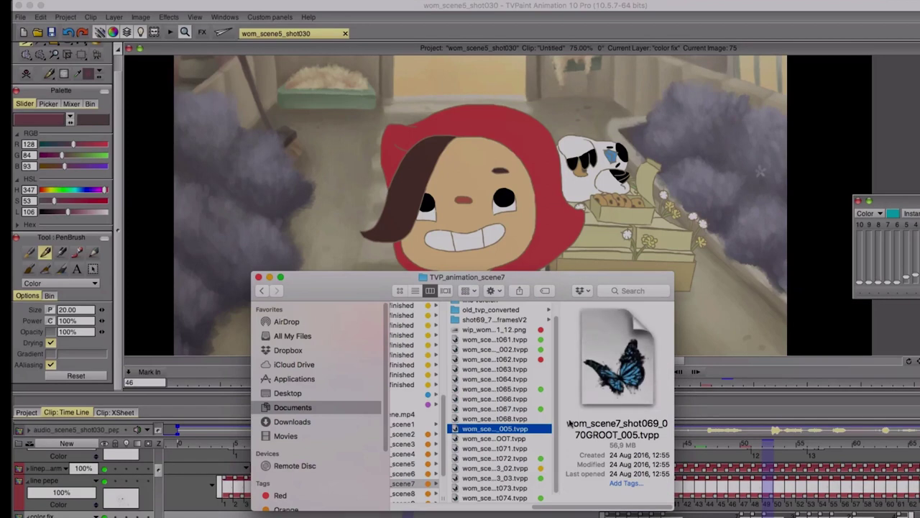
pyautogui.doubleClick(486, 400)
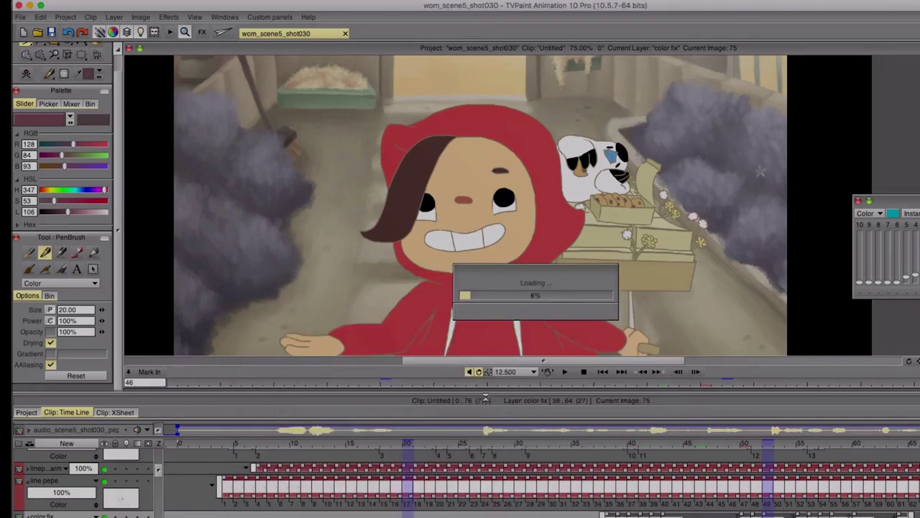
pyautogui.click(454, 34)
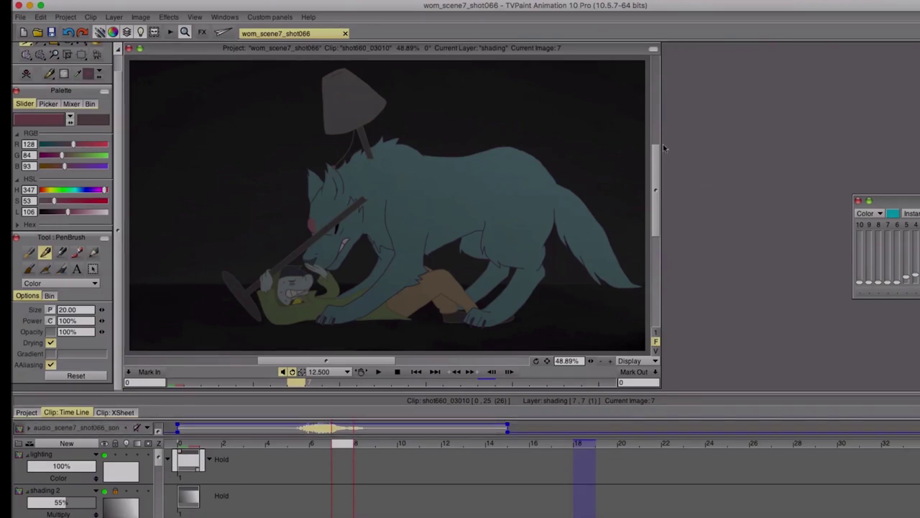
# Step: Widen the viewer window to the right and play the wolf shot
pyautogui.moveTo(664, 147); pyautogui.dragTo(698, 196)
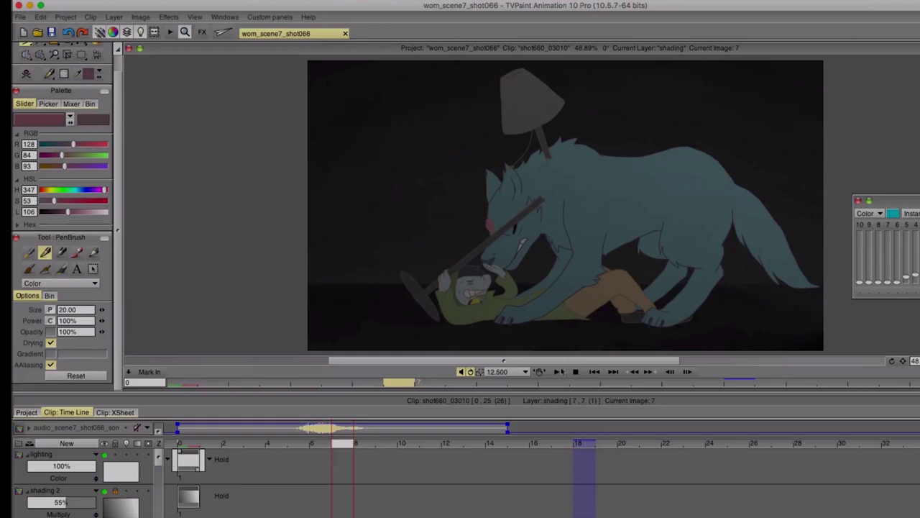
pyautogui.click(558, 371)
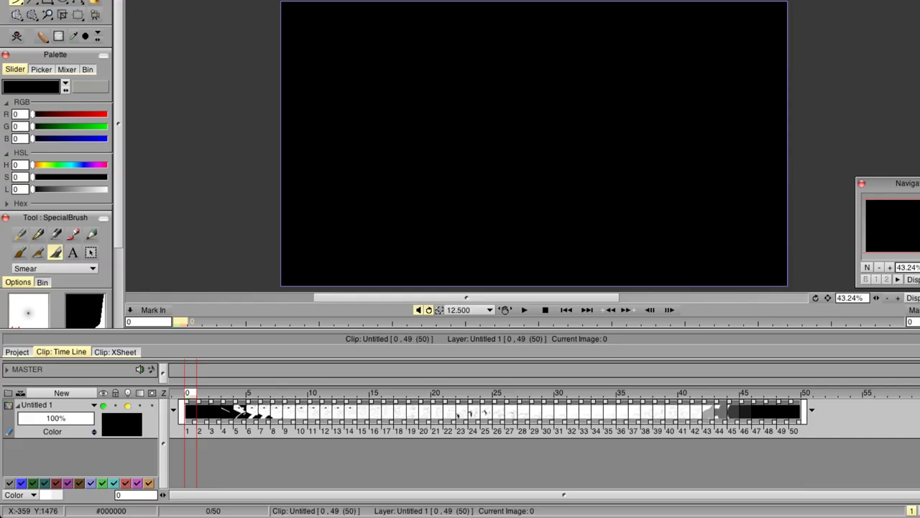
# Step: Step the animatic through frames 9, 24, 31, 41 and the black end frames, then play and stop it
pyautogui.press('Right')
pyautogui.press('Right')
pyautogui.press('Right')
pyautogui.press('Right')
pyautogui.press('Right')
pyautogui.press('Right')
pyautogui.press('Right')
pyautogui.press('Right')
pyautogui.press('Right')
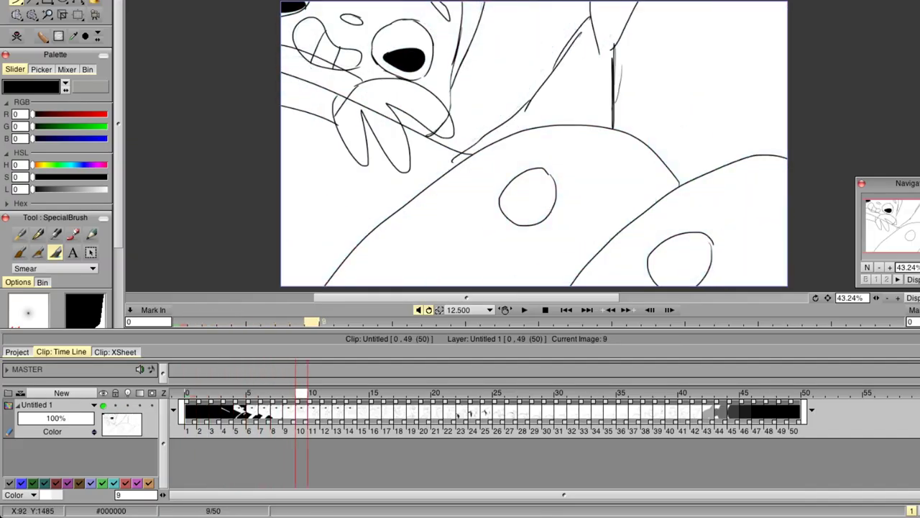
pyautogui.press('Right')
pyautogui.press('Right')
pyautogui.press('Right')
pyautogui.press('Right')
pyautogui.press('Right')
pyautogui.press('Right')
pyautogui.press('Right')
pyautogui.press('Right')
pyautogui.press('Right')
pyautogui.press('Right')
pyautogui.press('Right')
pyautogui.press('Right')
pyautogui.press('Right')
pyautogui.press('Right')
pyautogui.press('Right')
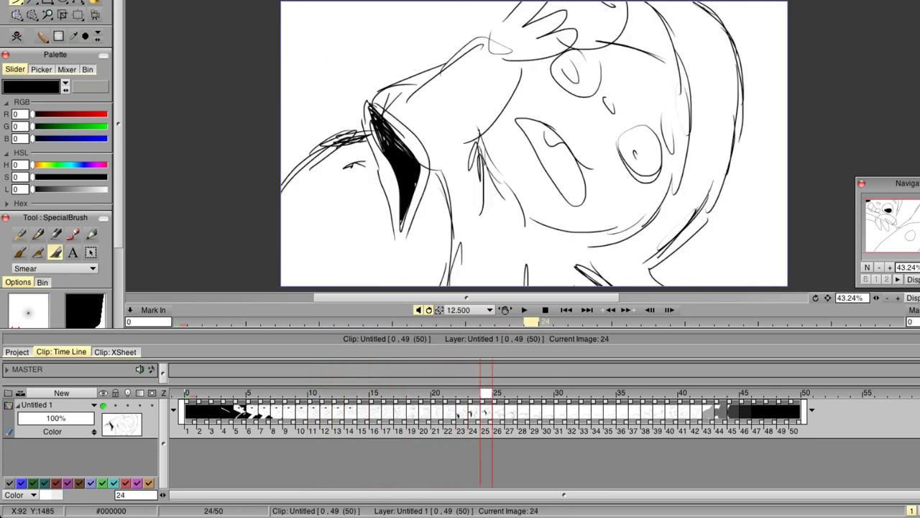
pyautogui.press('Right')
pyautogui.press('Right')
pyautogui.press('Right')
pyautogui.press('Right')
pyautogui.press('Right')
pyautogui.press('Right')
pyautogui.press('Right')
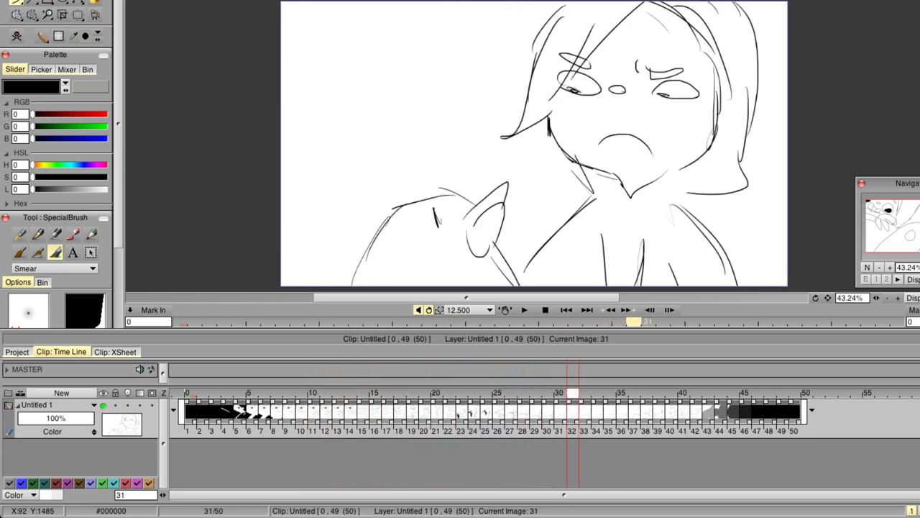
pyautogui.press('Right')
pyautogui.press('Right')
pyautogui.press('Right')
pyautogui.press('Right')
pyautogui.press('Right')
pyautogui.press('Right')
pyautogui.press('Right')
pyautogui.press('Right')
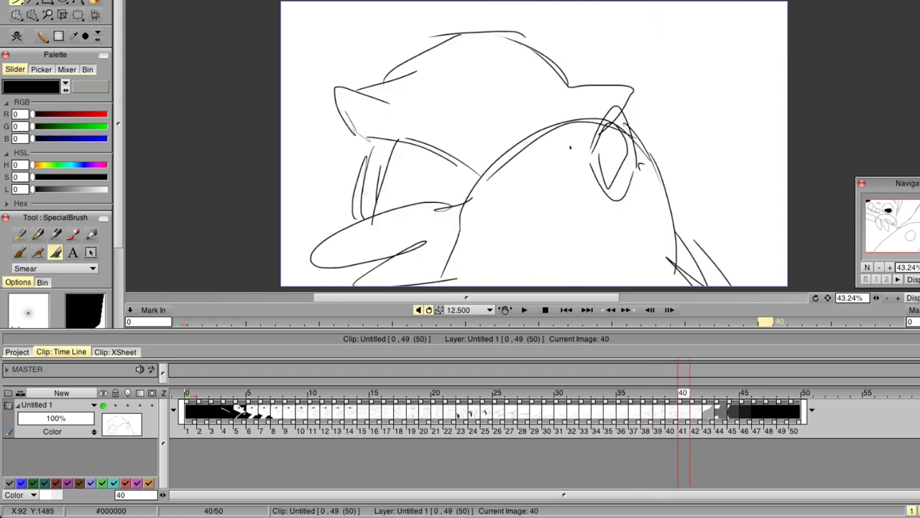
pyautogui.press('Right')
pyautogui.press('Right')
pyautogui.press('Right')
pyautogui.press('Right')
pyautogui.press('Right')
pyautogui.press('Right')
pyautogui.press('Right')
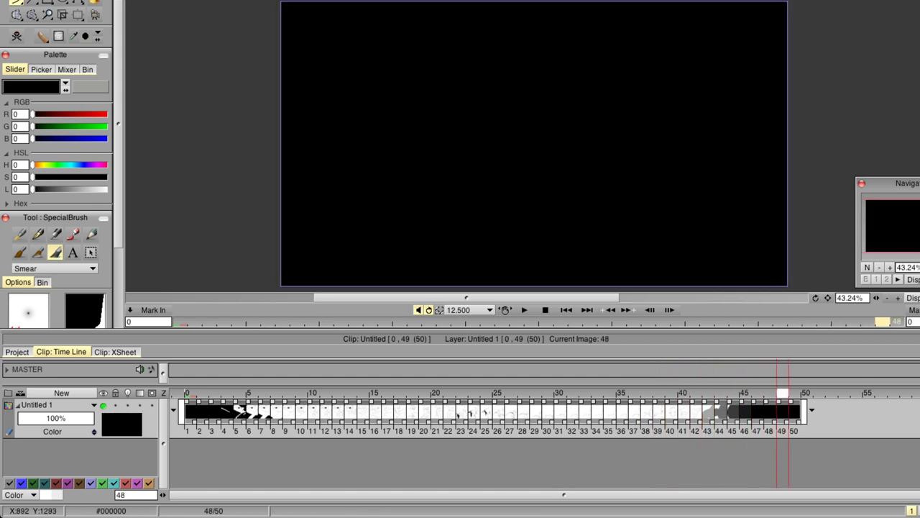
pyautogui.press('Return')
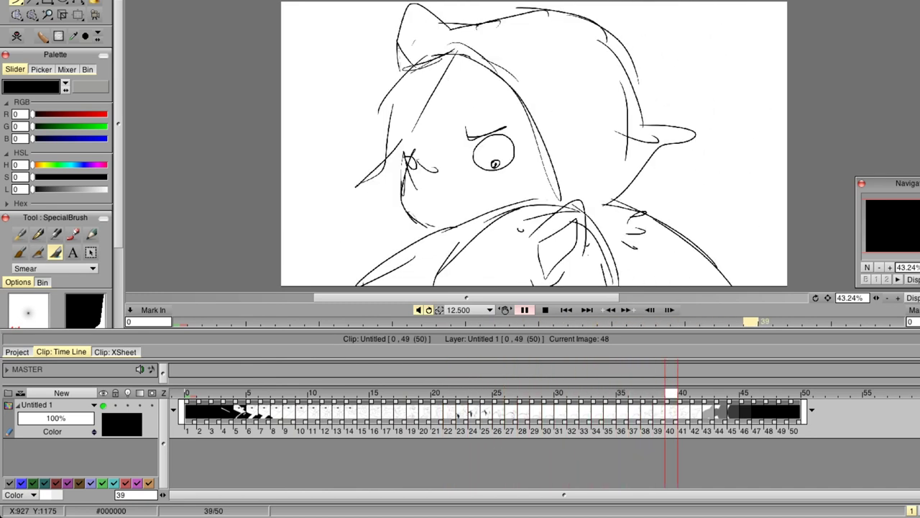
pyautogui.press('Return')
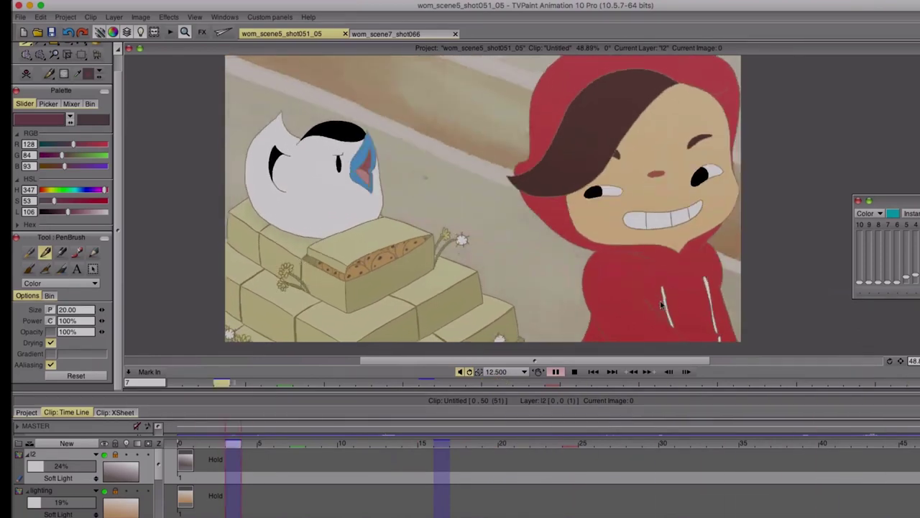
# Step: Stop shot051_05, review its layer list, return to frame 0 and play it again
pyautogui.click(575, 371)
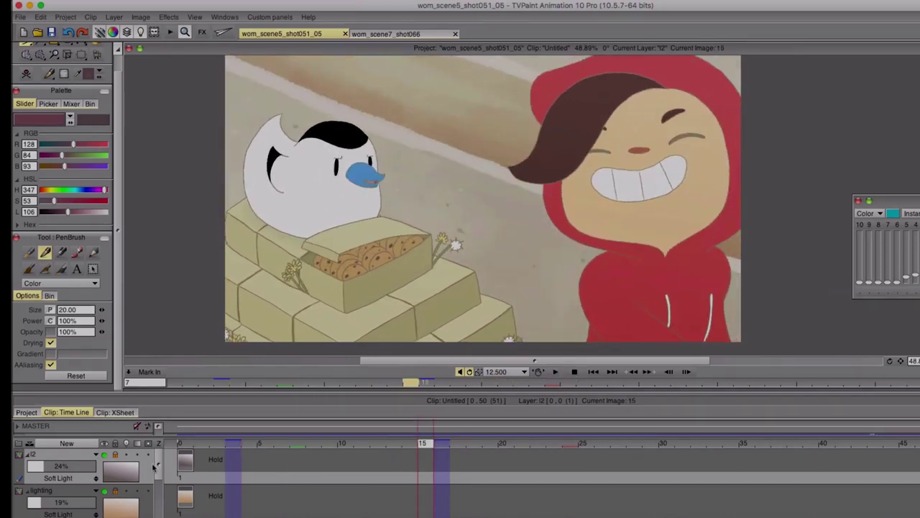
pyautogui.scroll(-3, 157, 465)
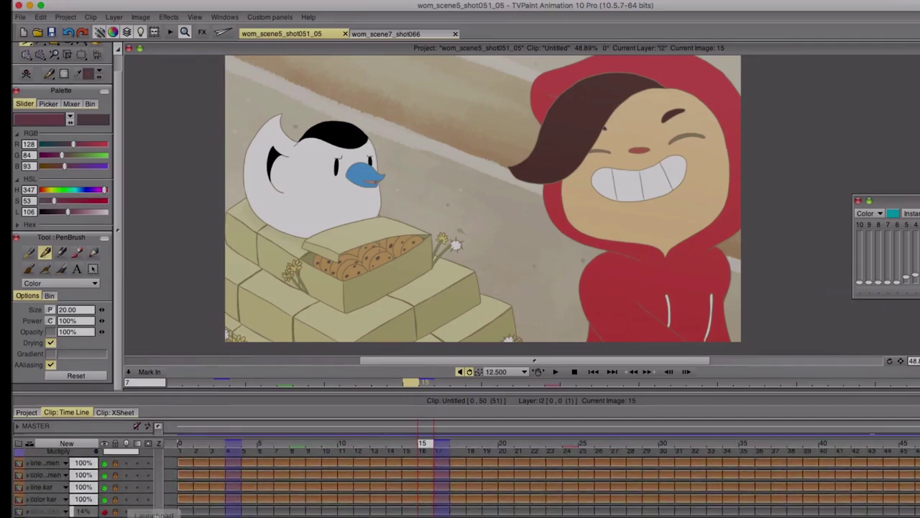
pyautogui.click(180, 444)
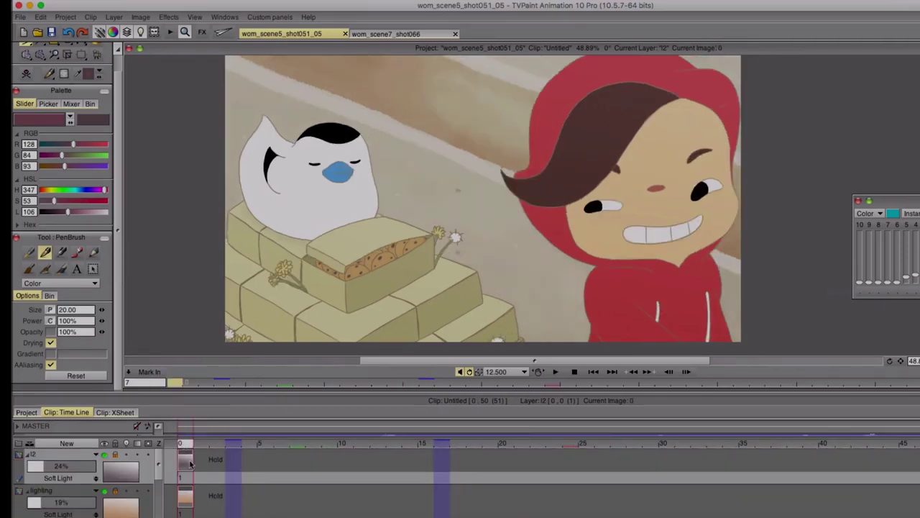
pyautogui.scroll(-2, 190, 463)
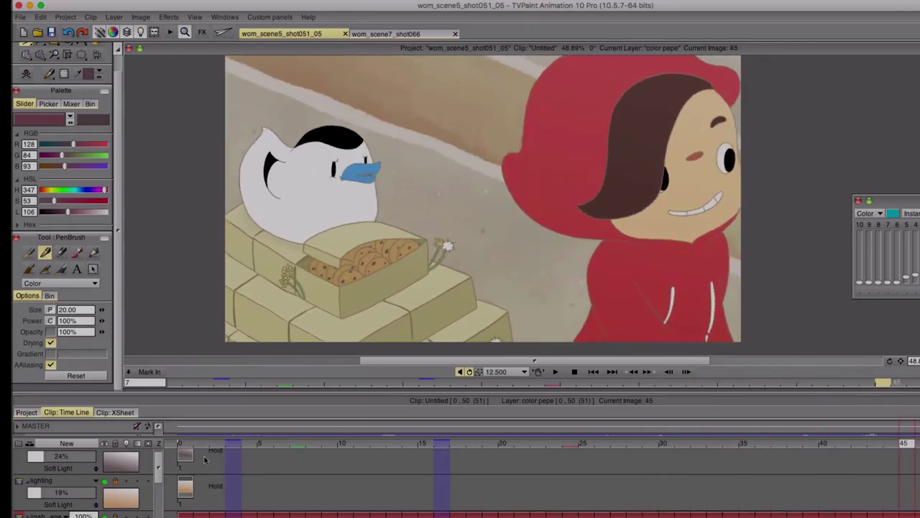
pyautogui.click(558, 371)
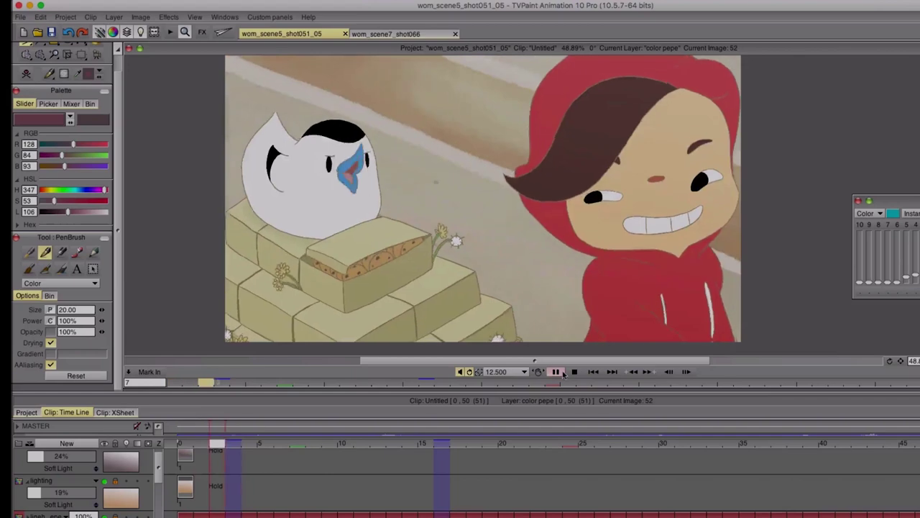